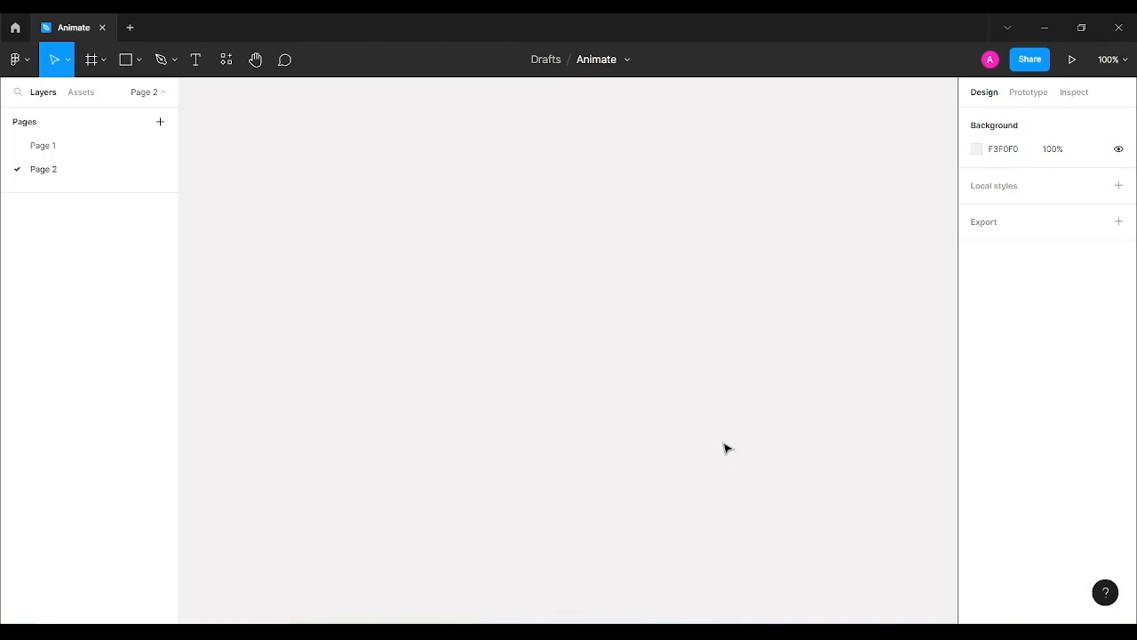
Create a text layer on the empty canvas containing the face with tears of joy emoji
click(197, 61)
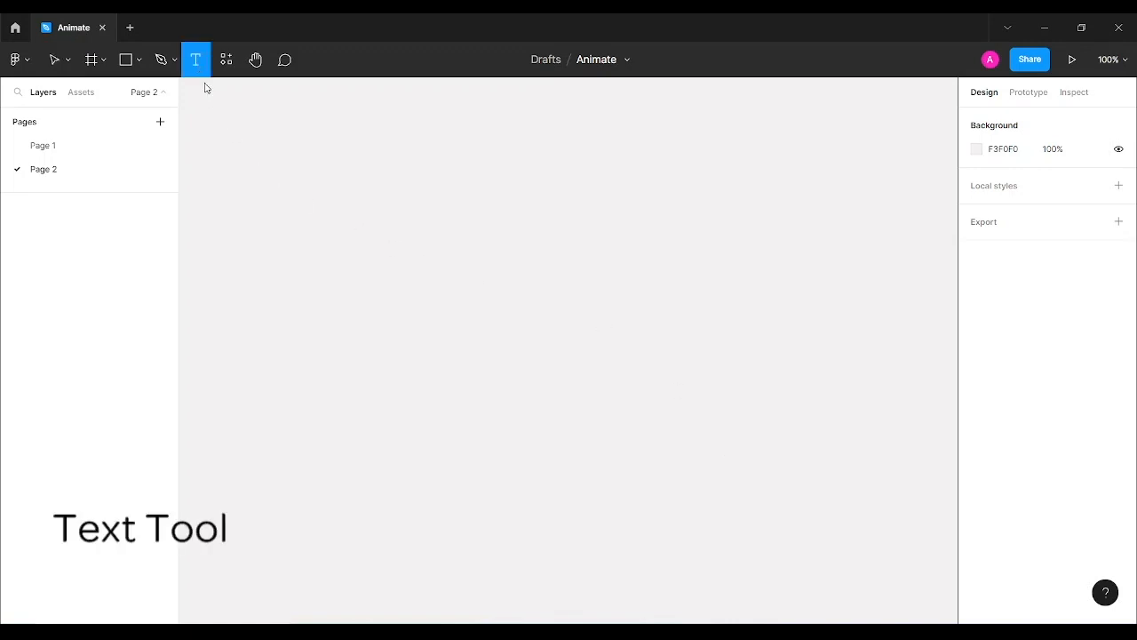
click(445, 366)
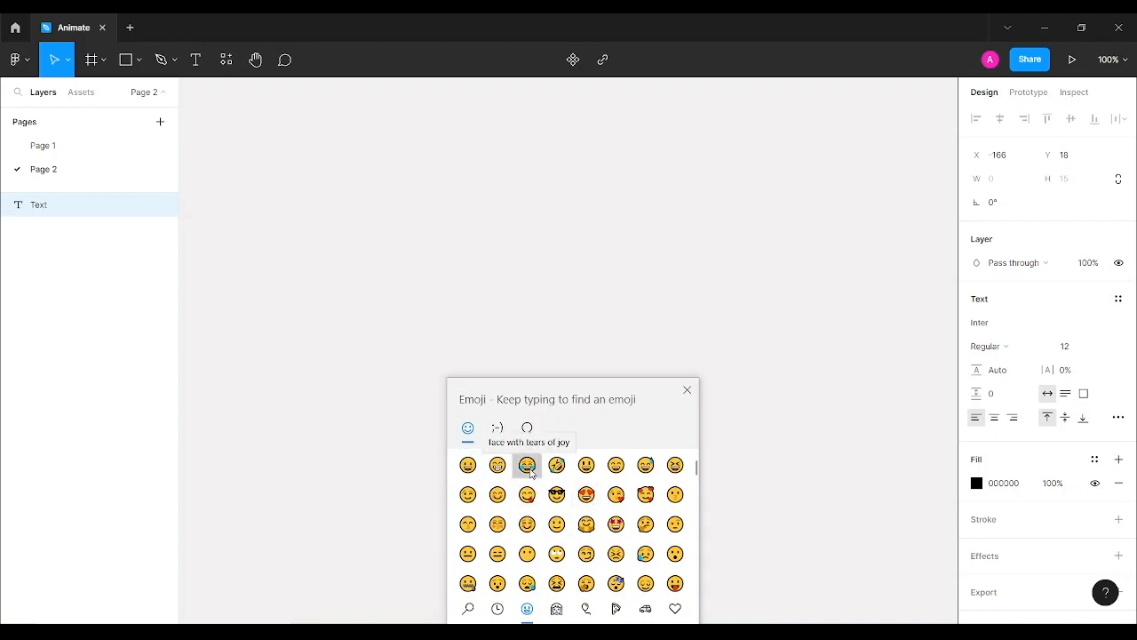
click(528, 465)
key(Escape)
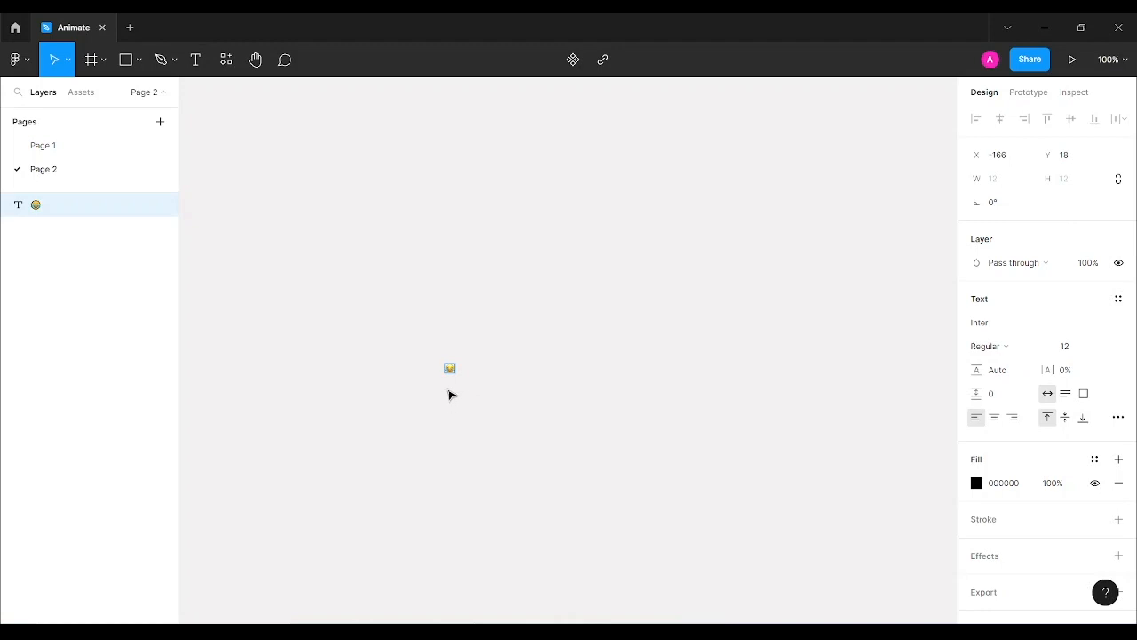
Duplicate the emoji to its right into an evenly spaced horizontal row of five
ctrl+scroll(449, 368, up, 5)
ctrl+scroll(436, 372, up, 4)
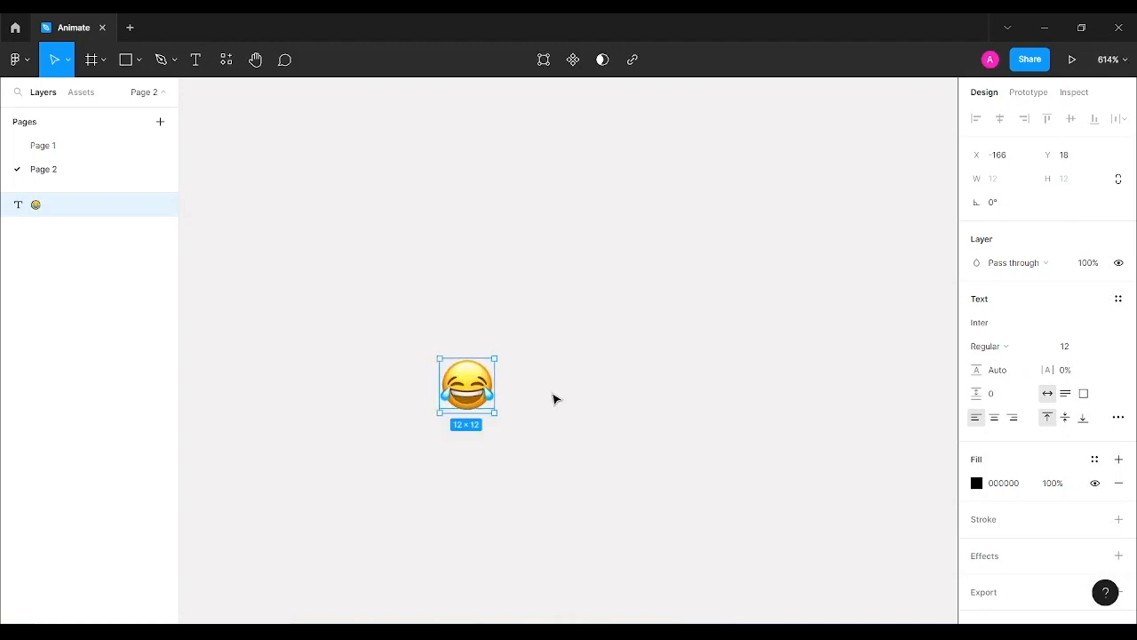
ctrl+scroll(557, 399, up, 1)
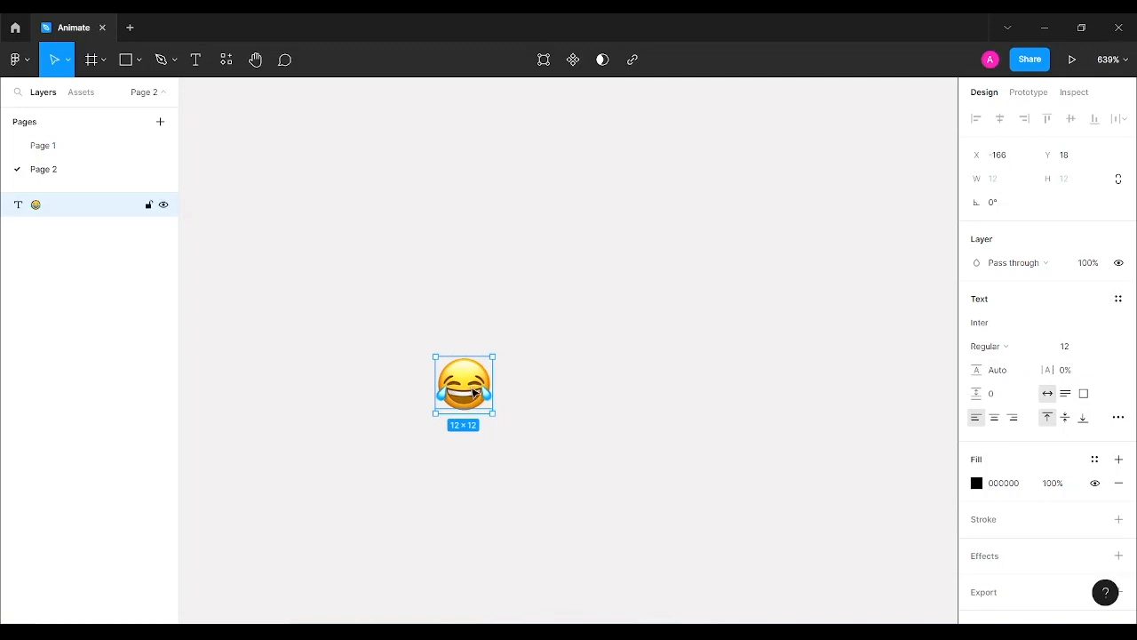
alt+drag(470, 389, 748, 391)
click(680, 471)
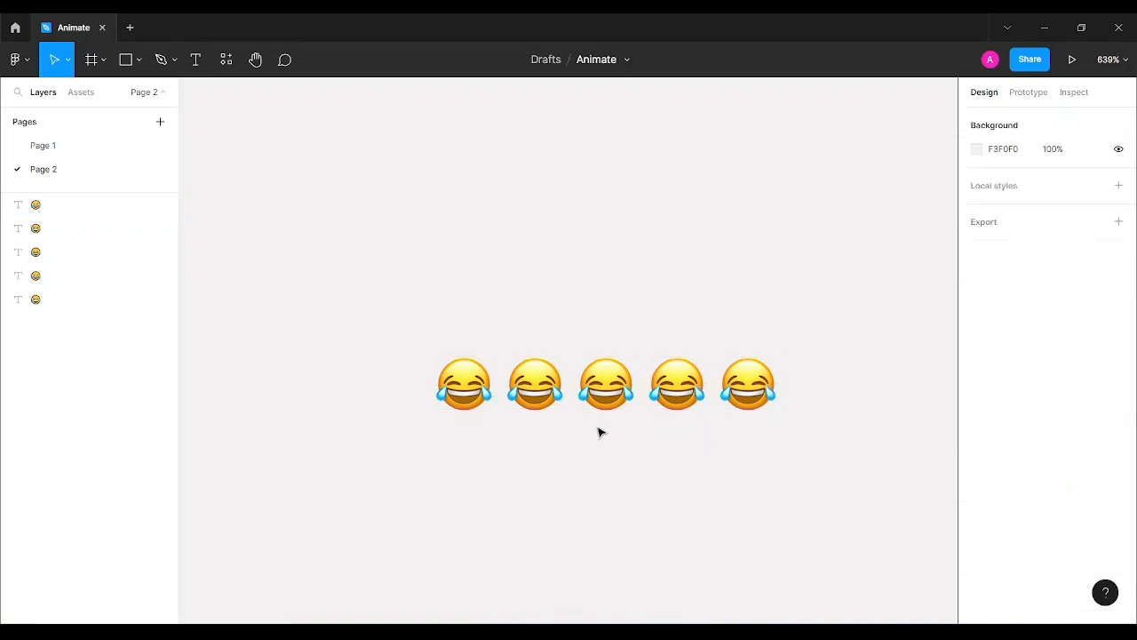
Move the four copies left together so the second emoji sits exactly on top of the first
click(542, 395)
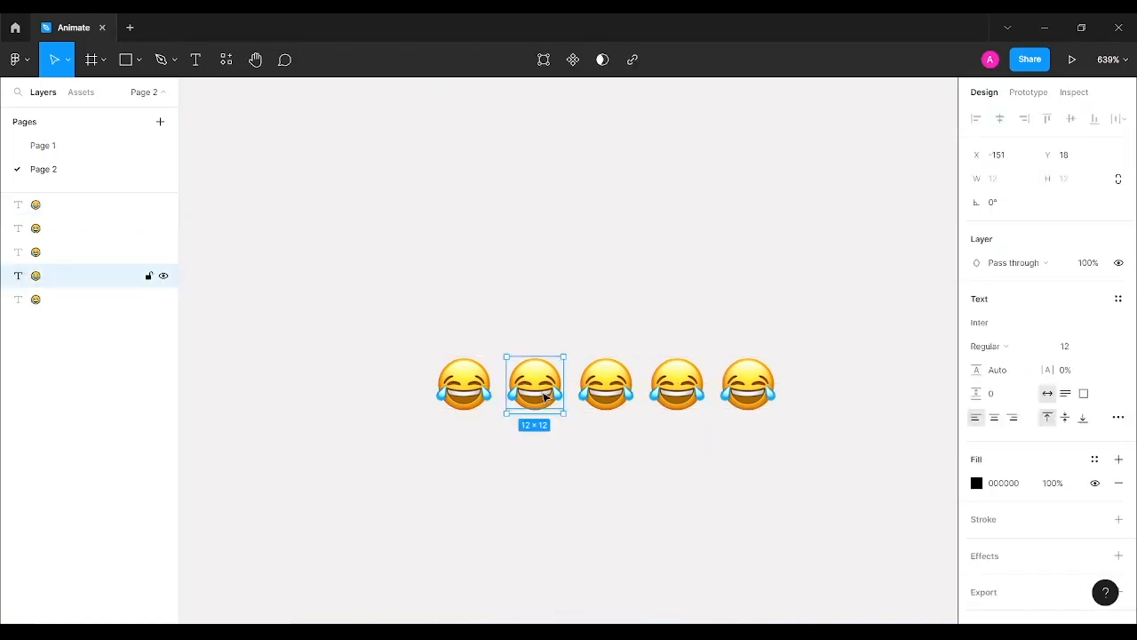
shift+click(606, 393)
shift+click(677, 393)
shift+click(759, 391)
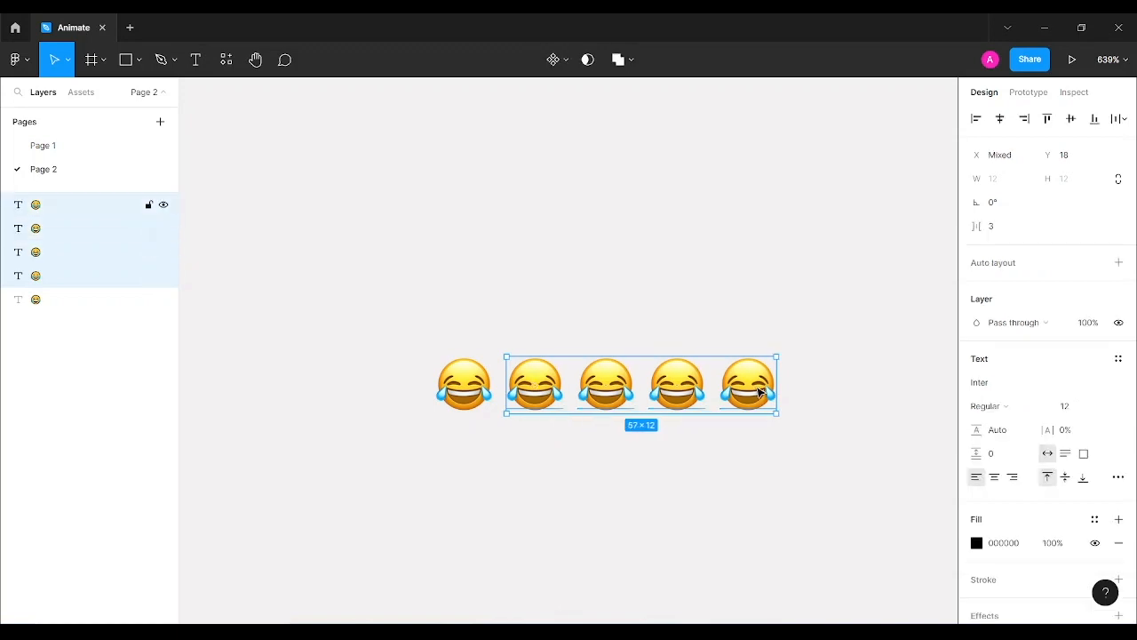
drag(532, 388, 467, 382)
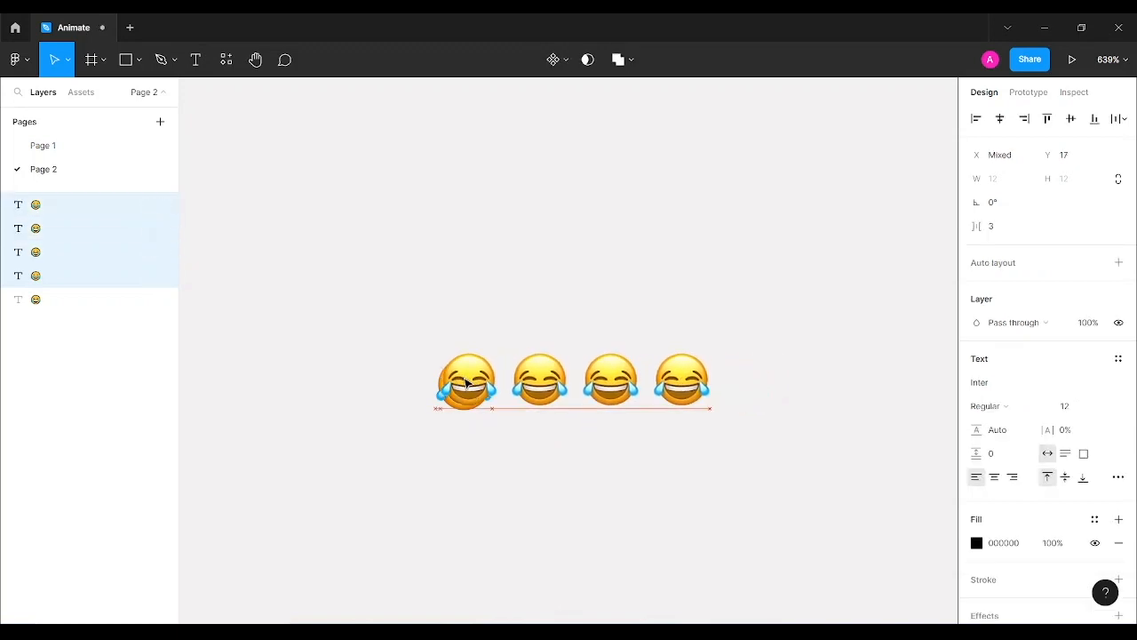
click(551, 426)
click(540, 391)
shift+click(606, 393)
shift+click(677, 393)
mouse_move(544, 392)
mouse_down()
mouse_move(479, 397)
mouse_move(544, 392)
mouse_up()
click(574, 454)
Shift the three emojis right of the stack left together until the nearest one lies on the stack
click(550, 400)
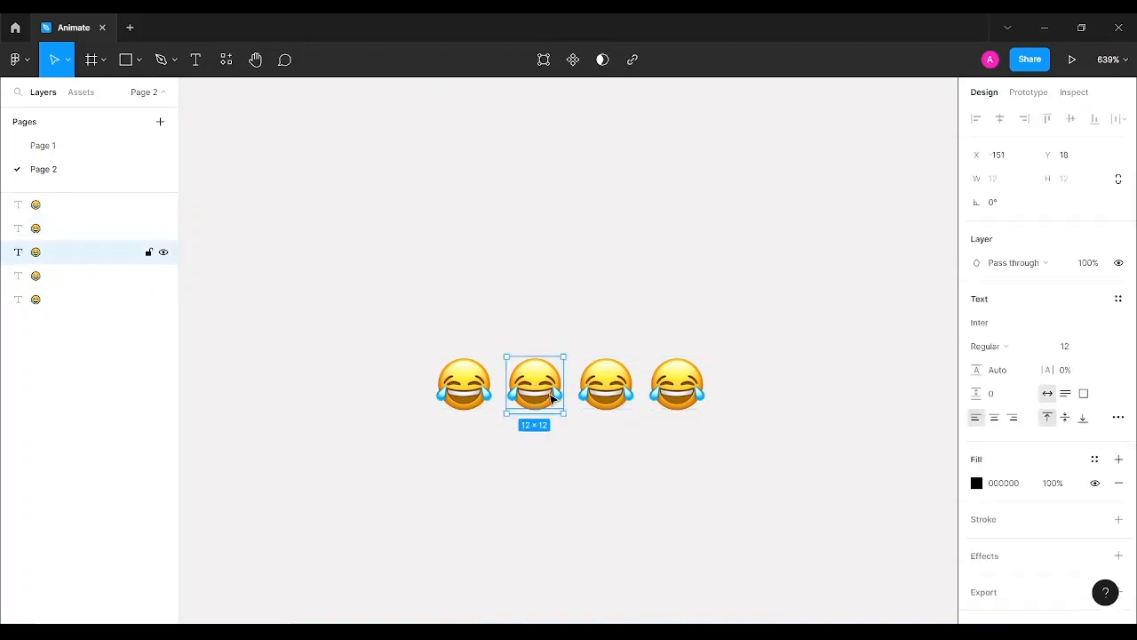
shift+click(605, 394)
shift+click(693, 393)
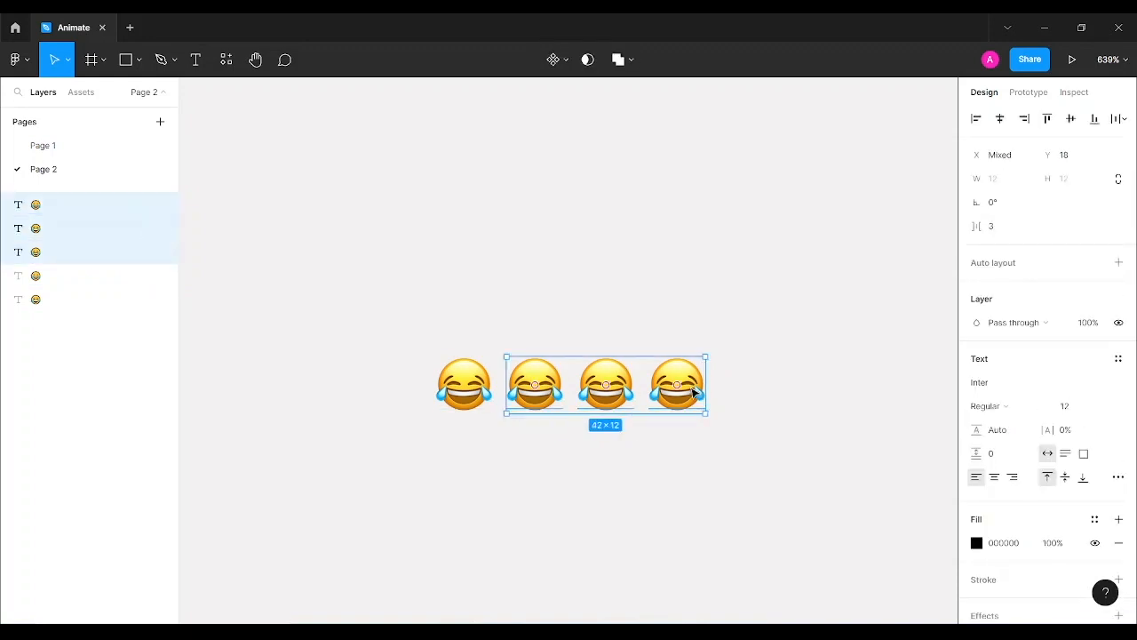
key(shift+Left)
key(shift+Left)
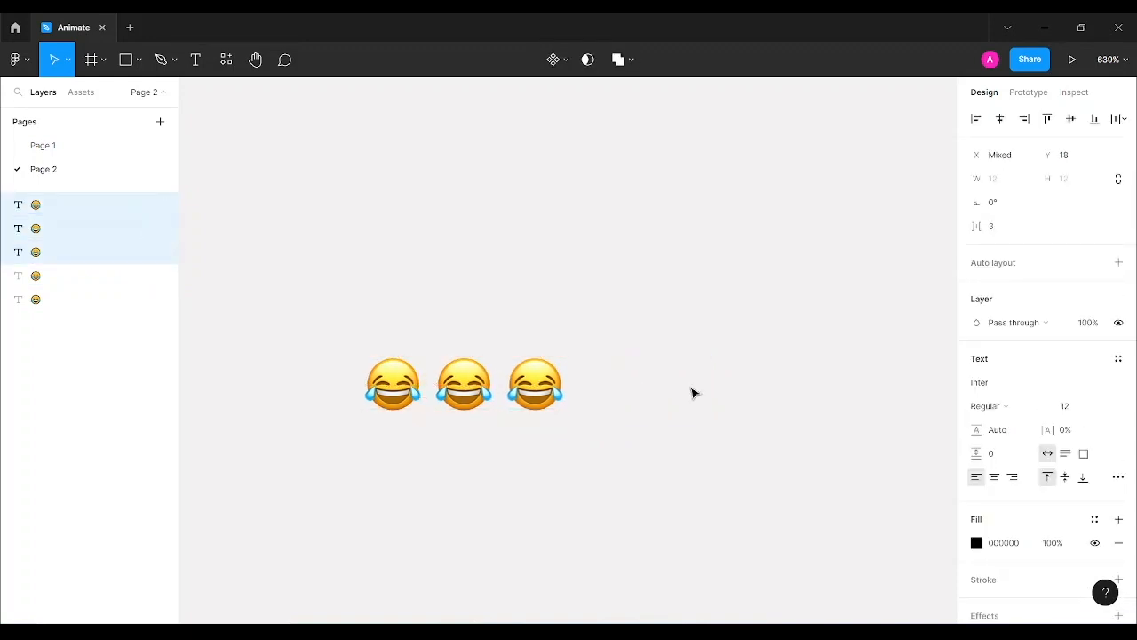
key(shift+Right)
key(shift+Right)
key(Left)
key(Left)
key(Left)
key(Left)
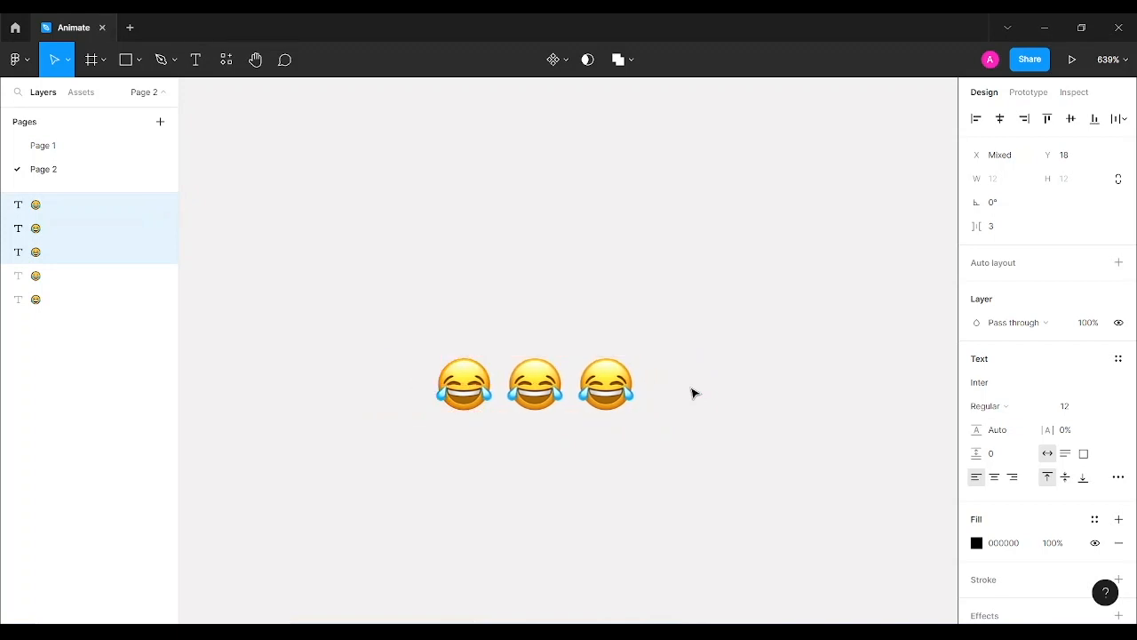
click(640, 449)
Shift the two remaining separate emojis left together until the nearer one aligns with the stack
click(526, 397)
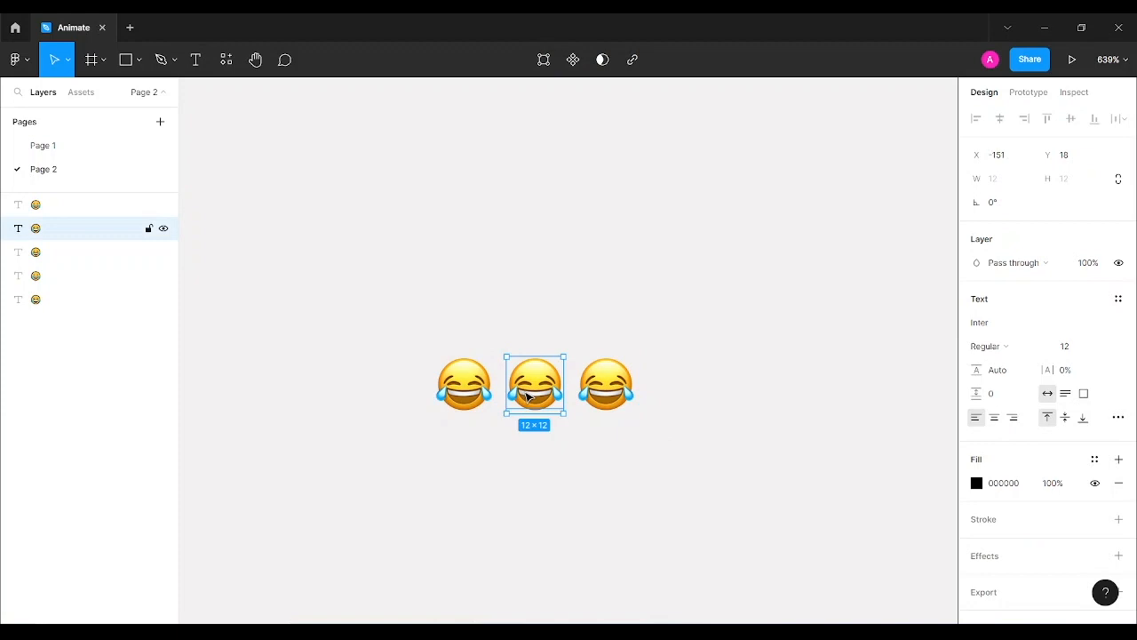
shift+click(602, 396)
key(Left)
key(Left)
key(Left)
key(Left)
key(Left)
key(Left)
key(Left)
key(Left)
key(Left)
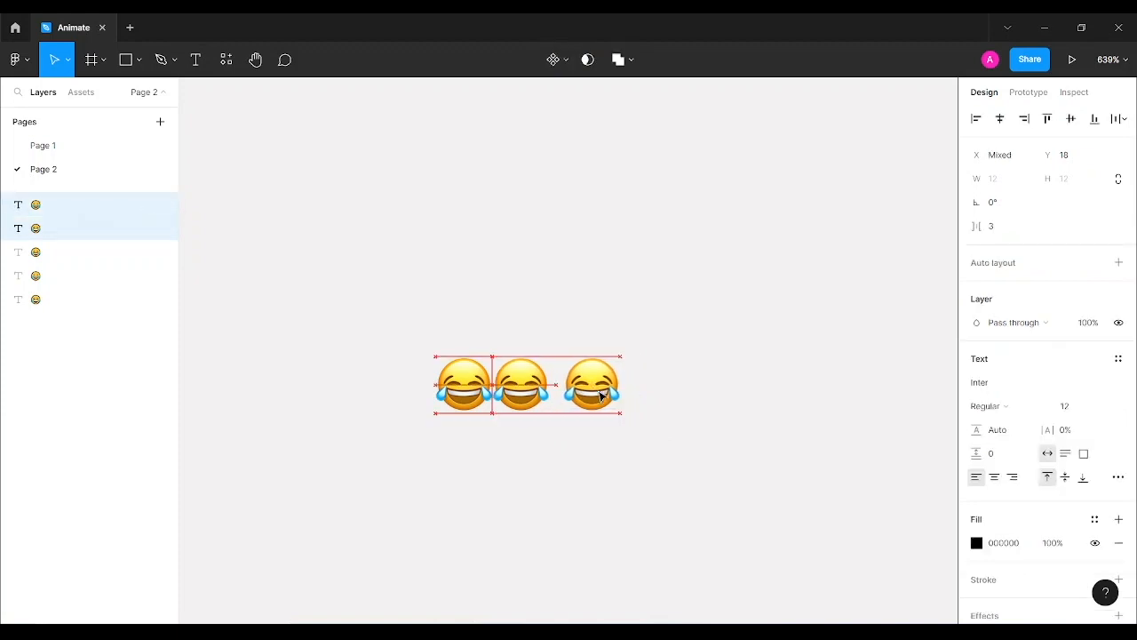
key(Left)
key(Left)
key(Left)
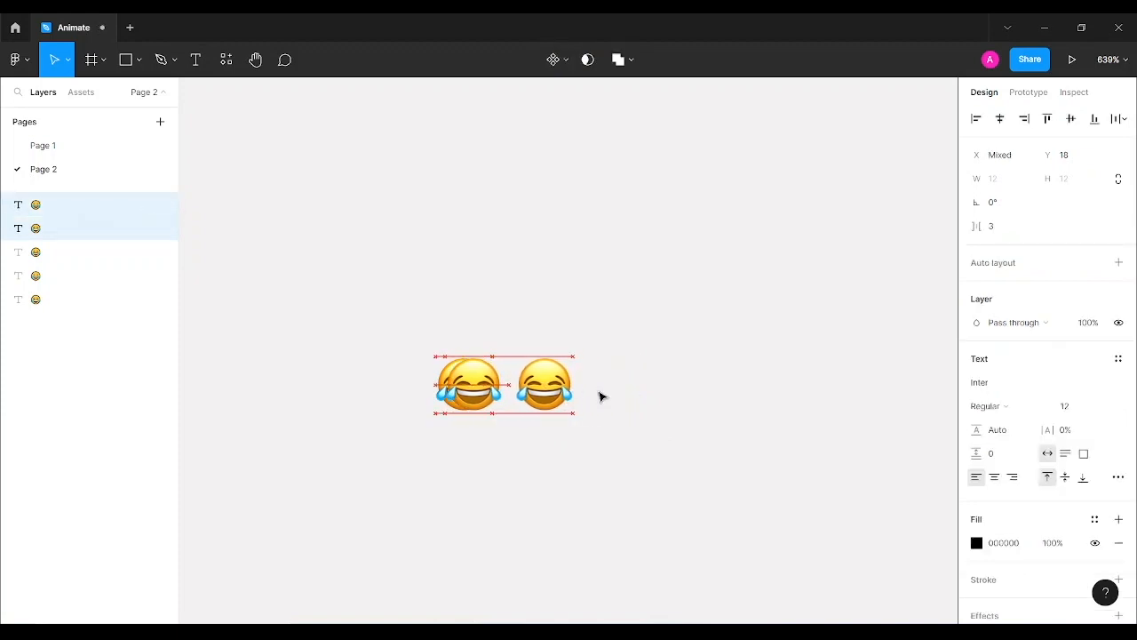
click(616, 456)
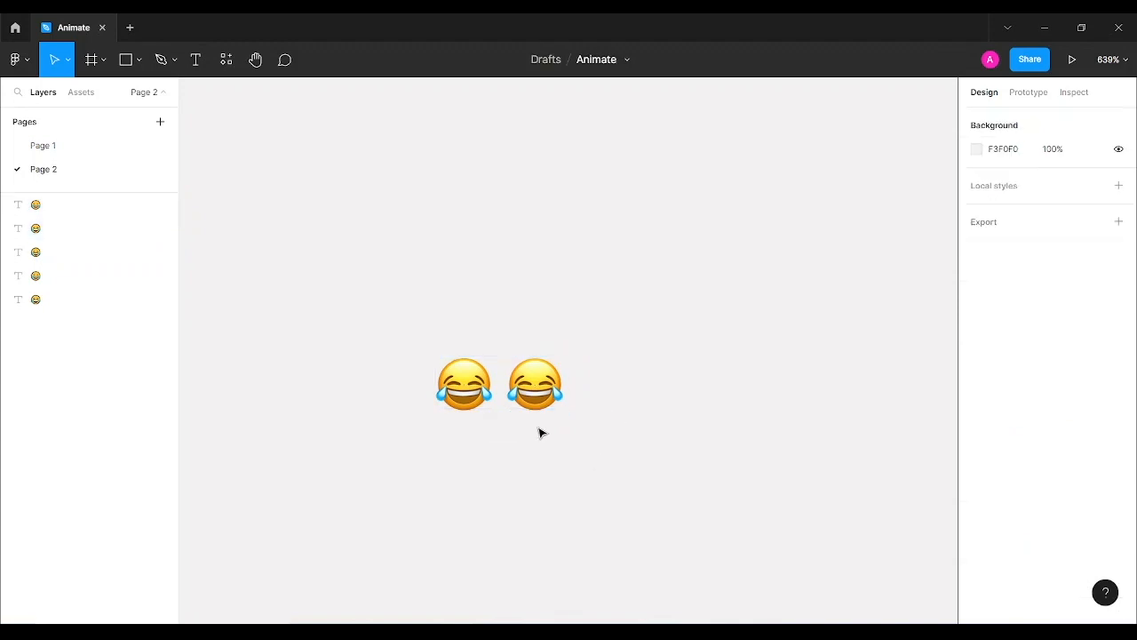
Nudge the last separate emoji left onto the stack, placing it at X -166
click(513, 393)
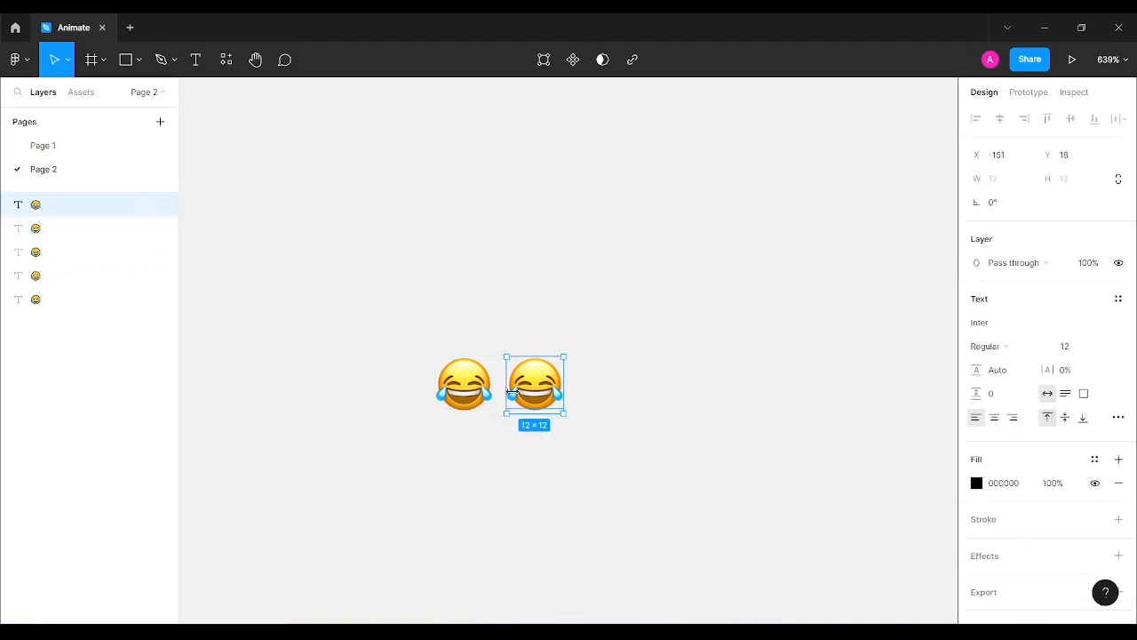
key(Left)
key(Left)
key(Left)
key(Left)
key(Left)
key(Left)
key(Left)
key(Left)
key(Left)
key(Left)
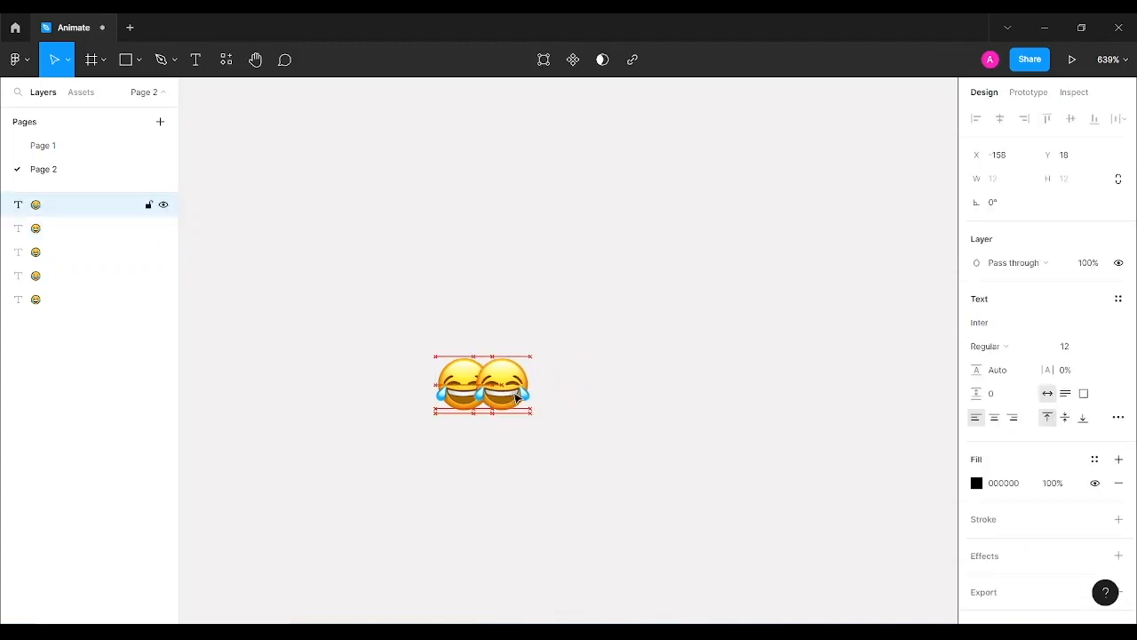
key(Left)
key(Left)
key(Left)
key(Left)
key(Left)
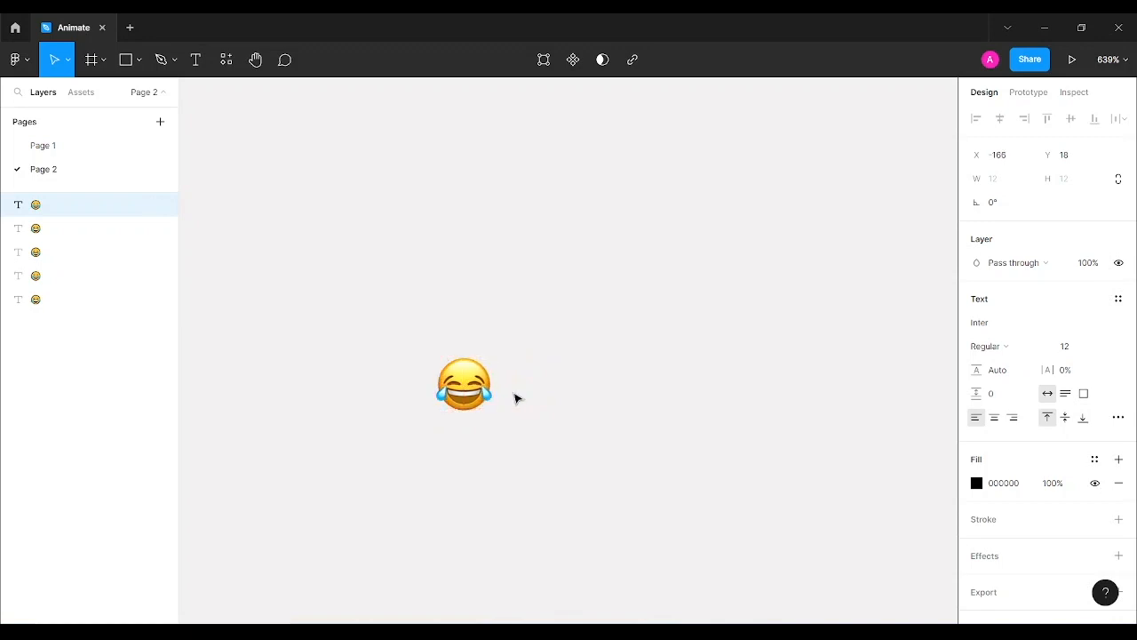
click(572, 473)
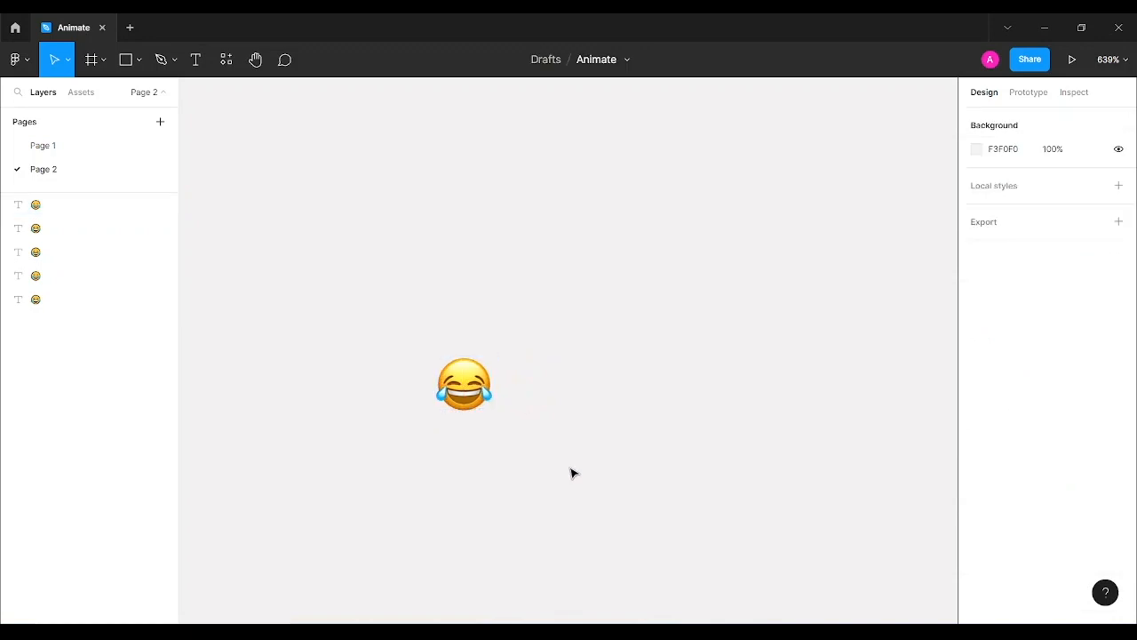
Draw a tall frame about 19 × 51 around the stacked emojis, leaving empty space above them, and widen it slightly
click(89, 62)
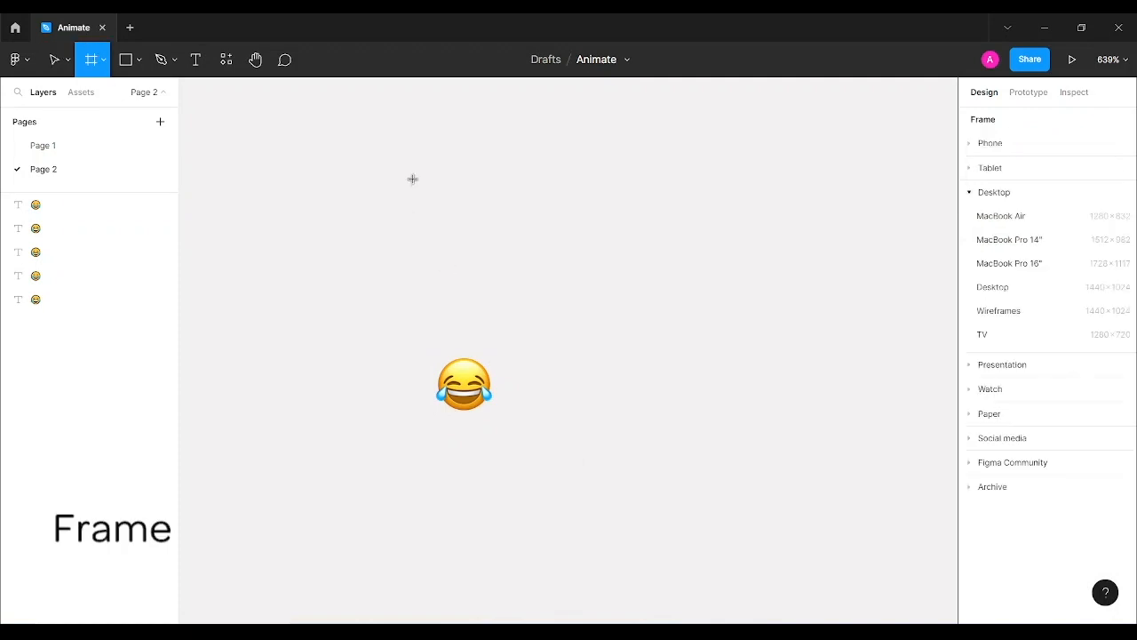
drag(416, 175, 422, 182)
drag(425, 222, 510, 423)
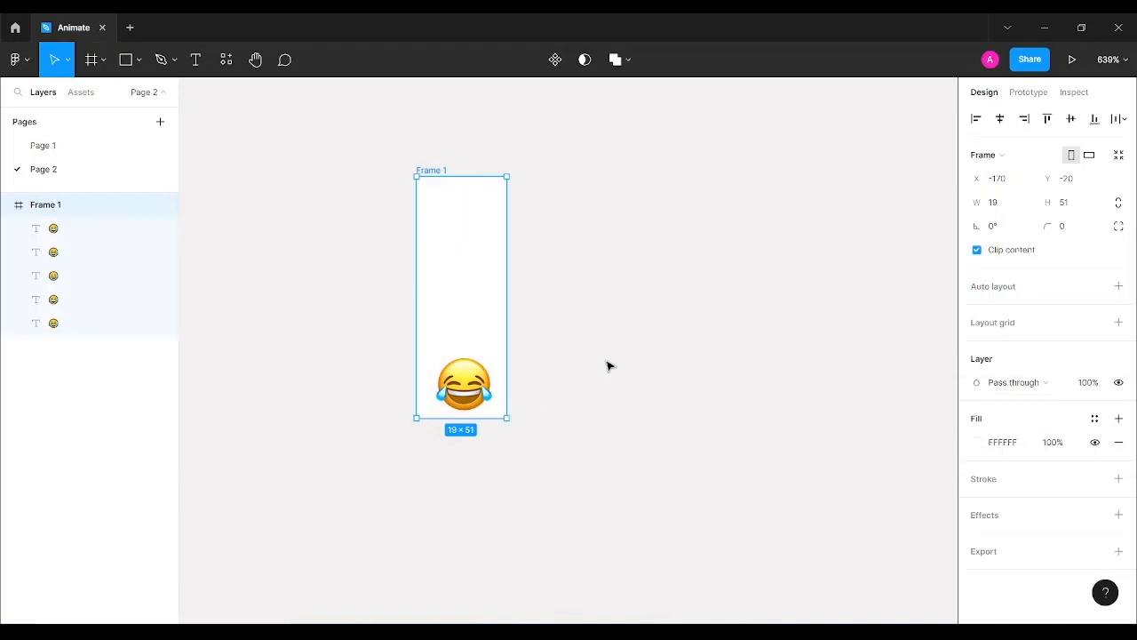
click(614, 328)
click(431, 172)
drag(509, 298, 514, 296)
click(572, 303)
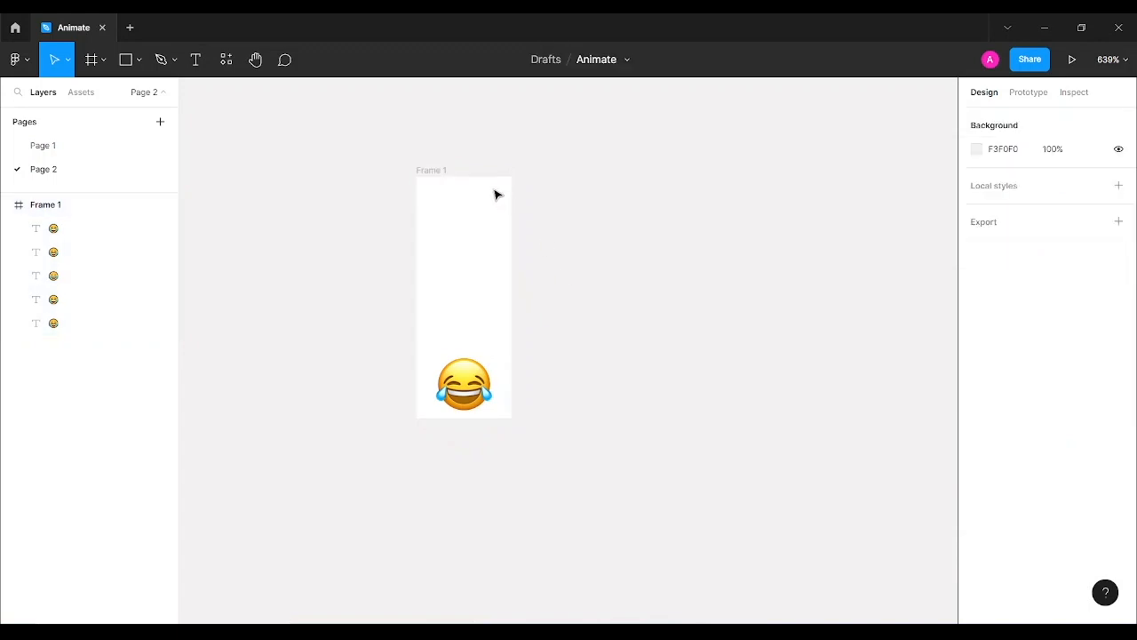
Duplicate Frame 1 with its emojis and place the copy to its right at the same height
click(437, 176)
drag(437, 176, 589, 177)
click(769, 290)
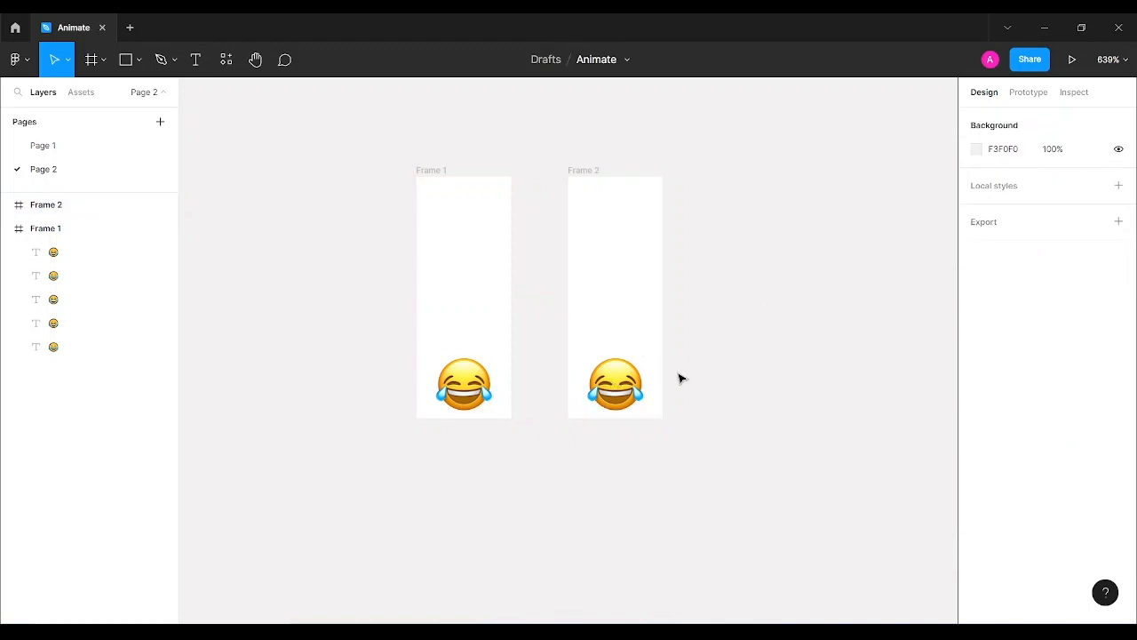
Spread four of the stacked emojis in Frame 2 upward in a zigzag, leaving one at the bottom
click(626, 386)
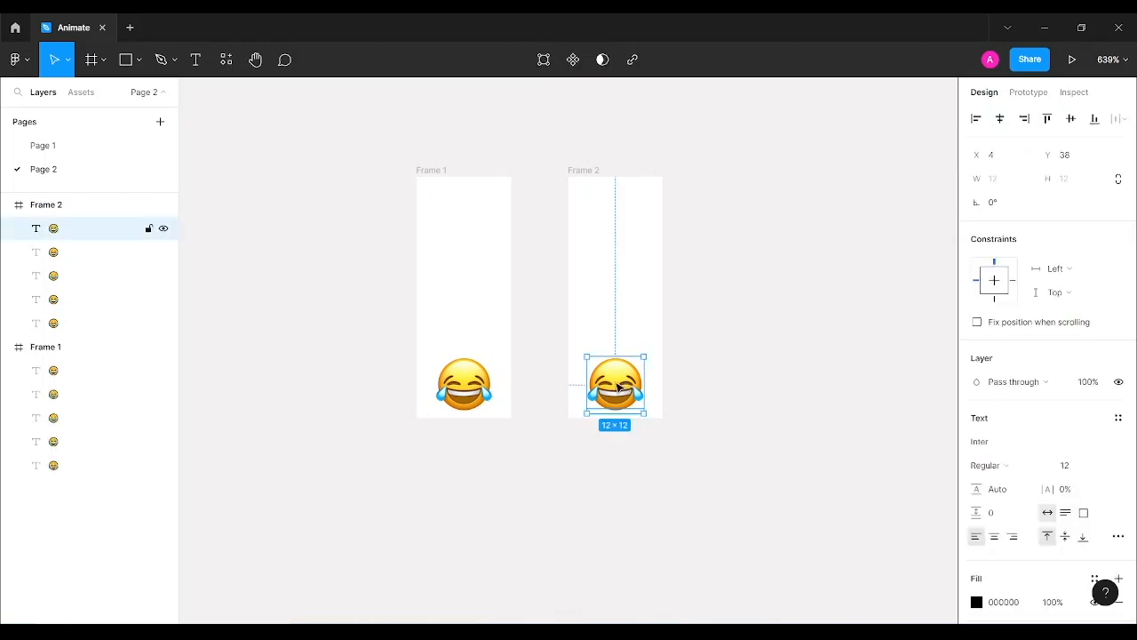
drag(619, 386, 602, 317)
drag(627, 393, 646, 278)
drag(620, 385, 628, 190)
drag(639, 285, 641, 290)
drag(602, 240, 602, 248)
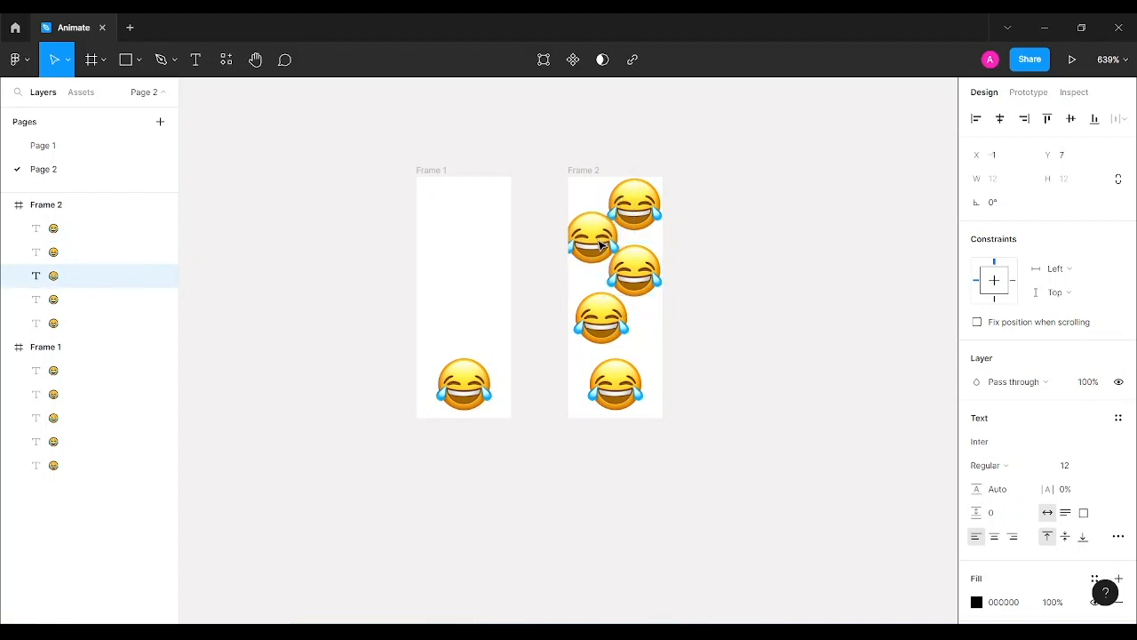
click(736, 307)
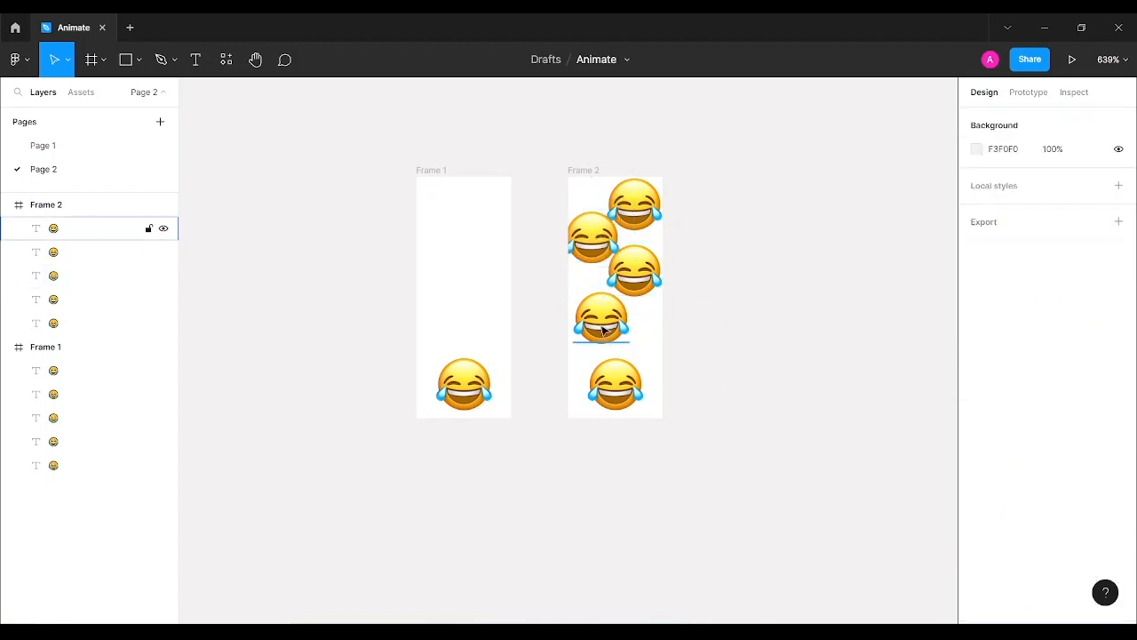
Move the three middle emojis in Frame 2 slightly down to even out the zigzag spacing
drag(604, 330, 604, 340)
drag(595, 267, 644, 281)
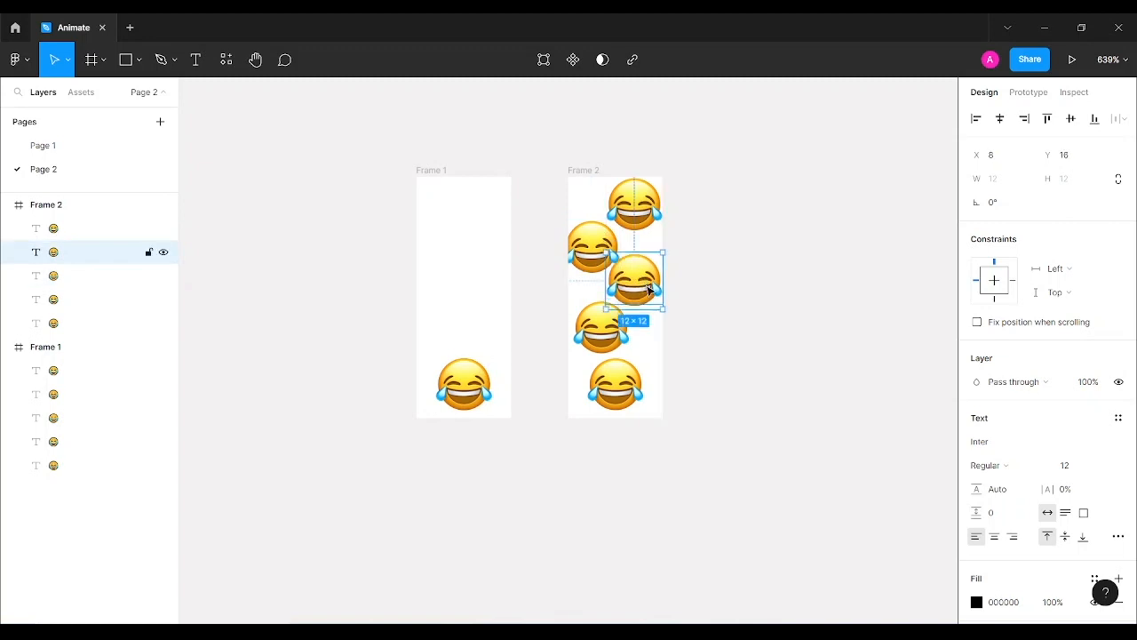
click(704, 308)
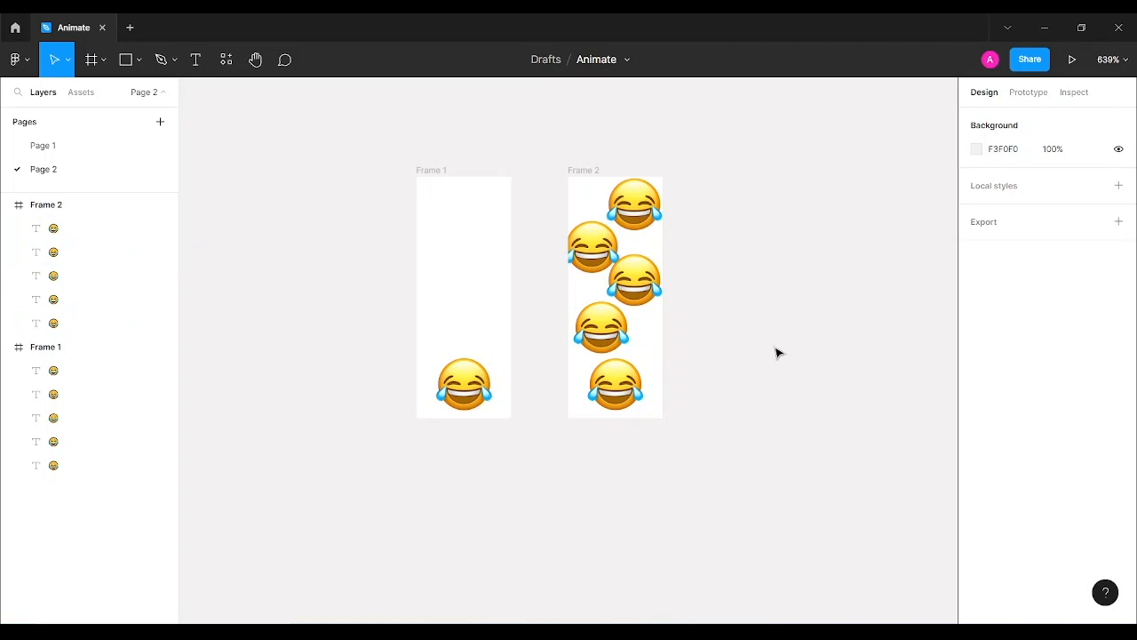
Set the opacity of the four upper emojis in Frame 2 to 0%, leaving only the lowest emoji visible
click(604, 347)
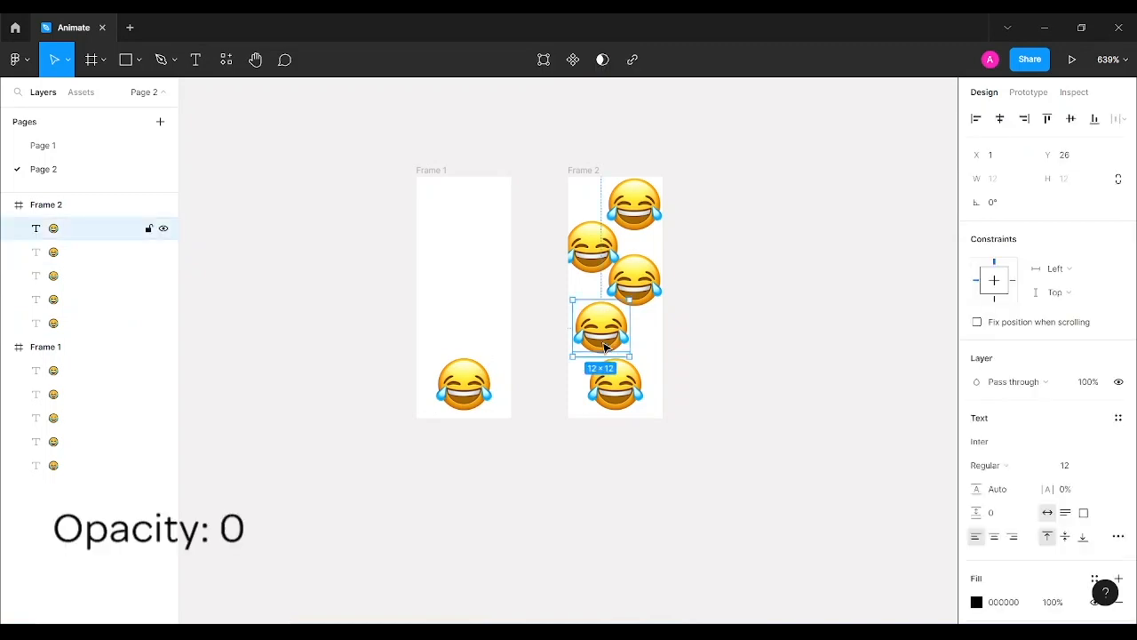
key(0)
key(0)
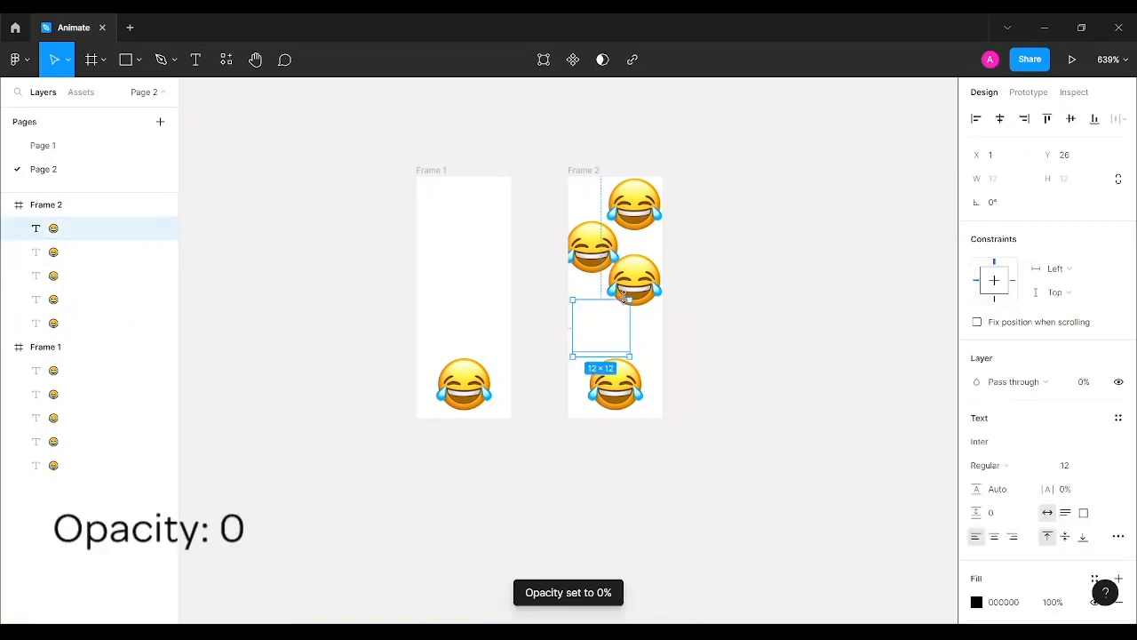
click(636, 289)
key(0)
key(0)
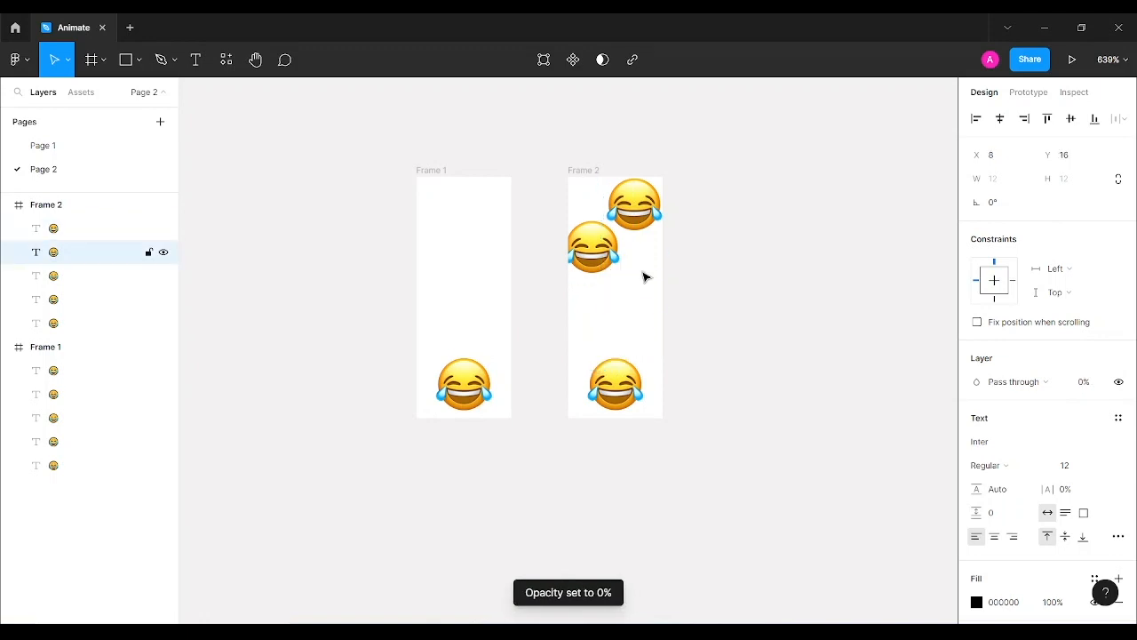
click(590, 248)
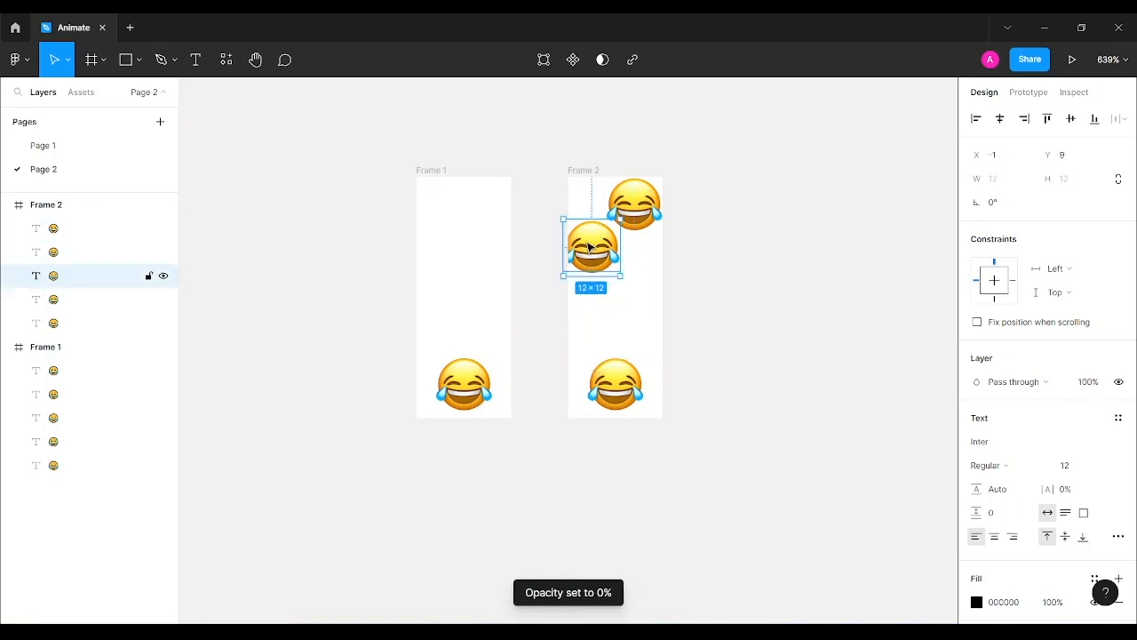
key(0)
key(0)
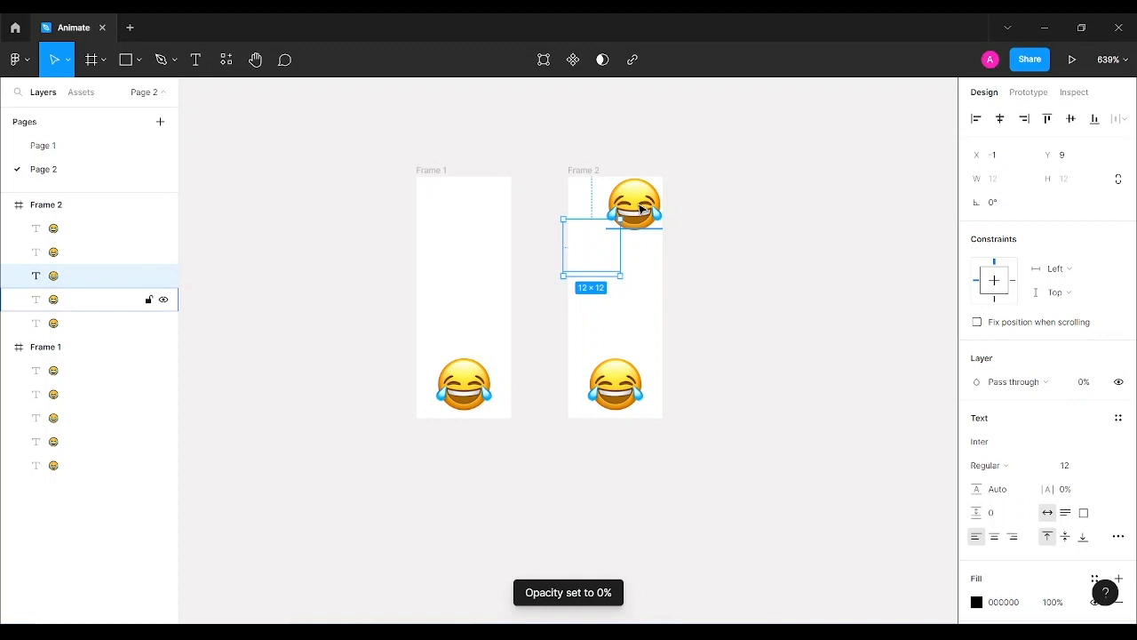
click(641, 210)
key(0)
key(0)
click(735, 263)
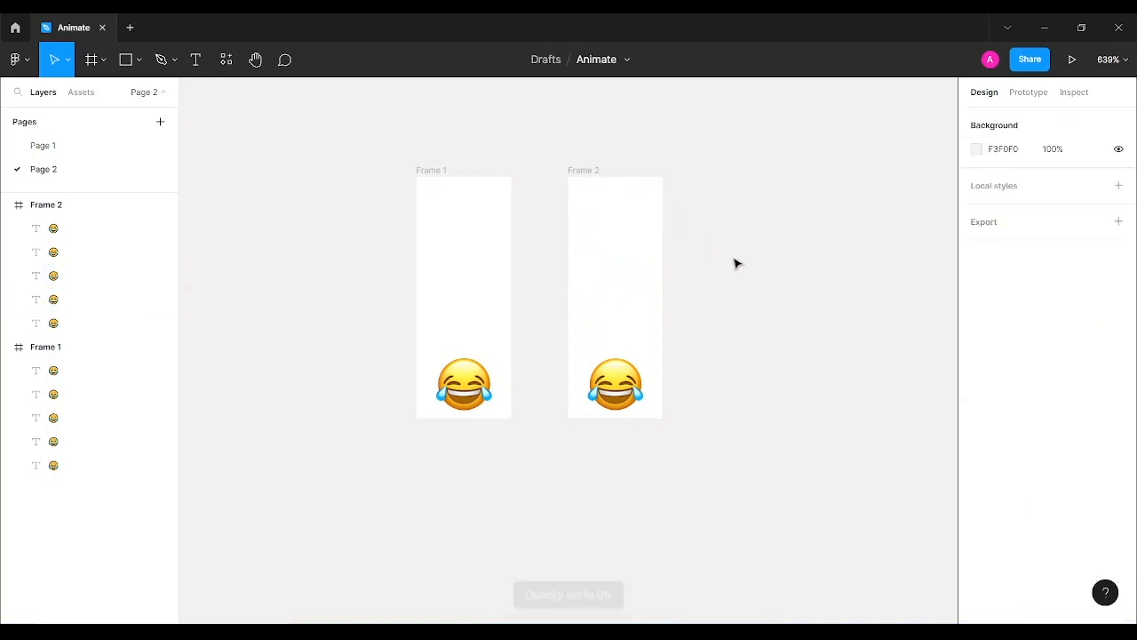
Create a prototype connection from Frame 1 to Frame 2 that navigates on click
click(1029, 100)
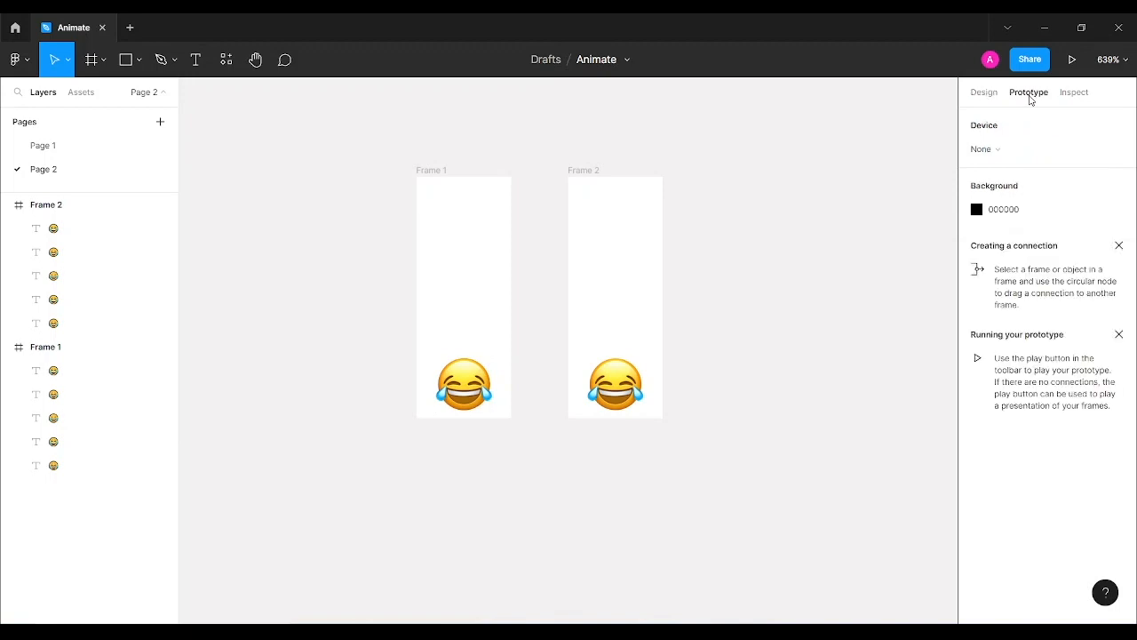
click(427, 175)
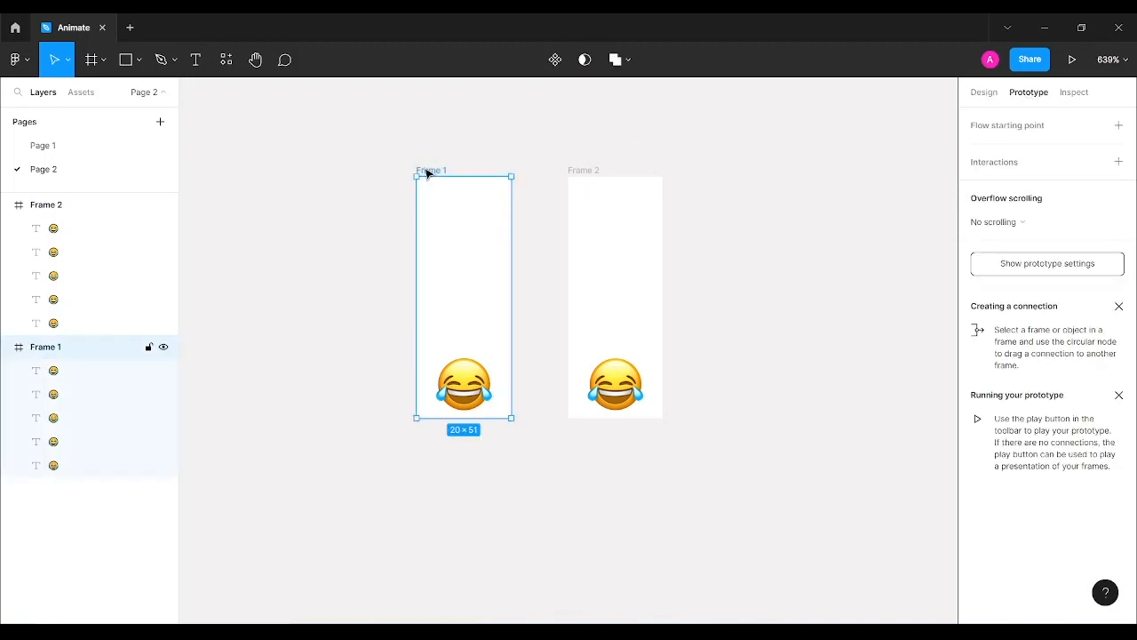
mouse_move(515, 303)
drag(512, 298, 571, 303)
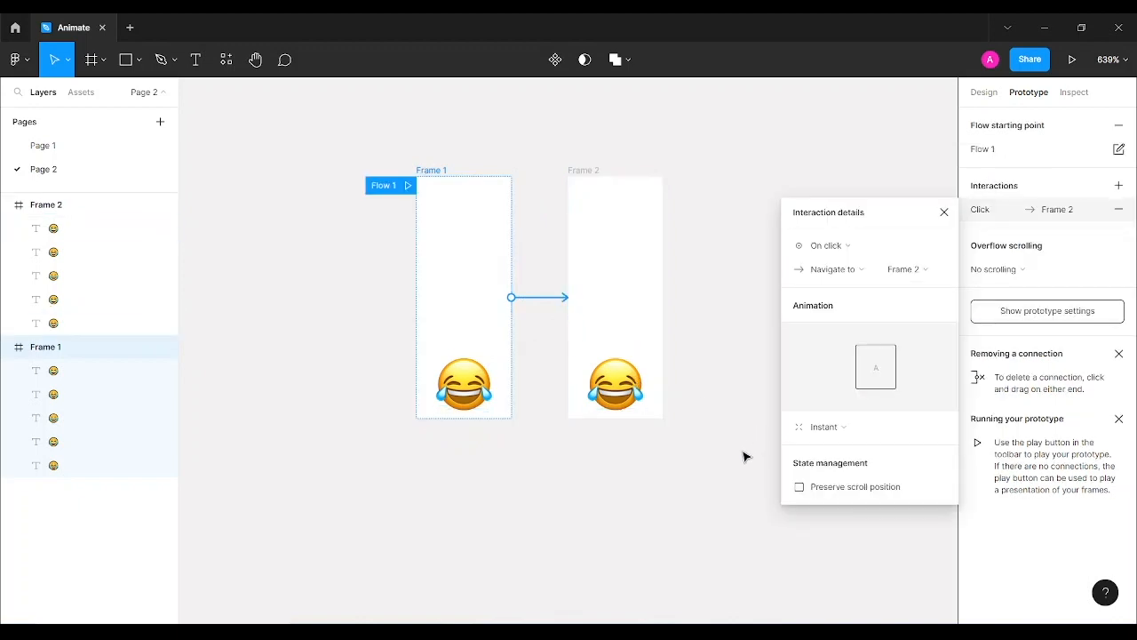
Set the Frame 1 to Frame 2 transition to Smart animate with a duration of 1000 ms
click(838, 426)
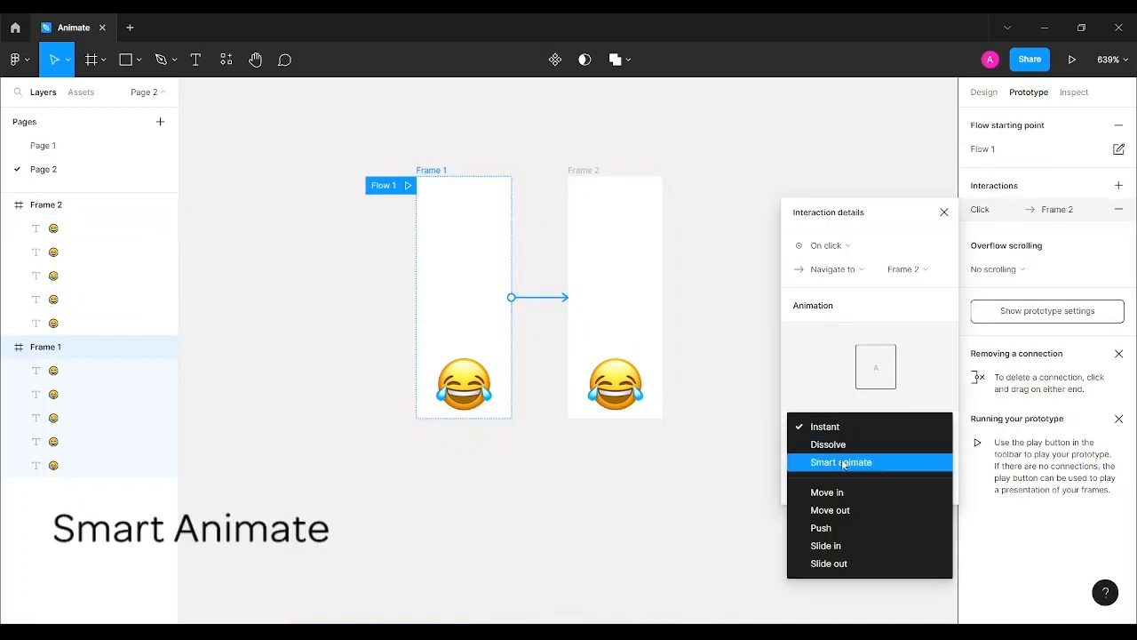
click(854, 464)
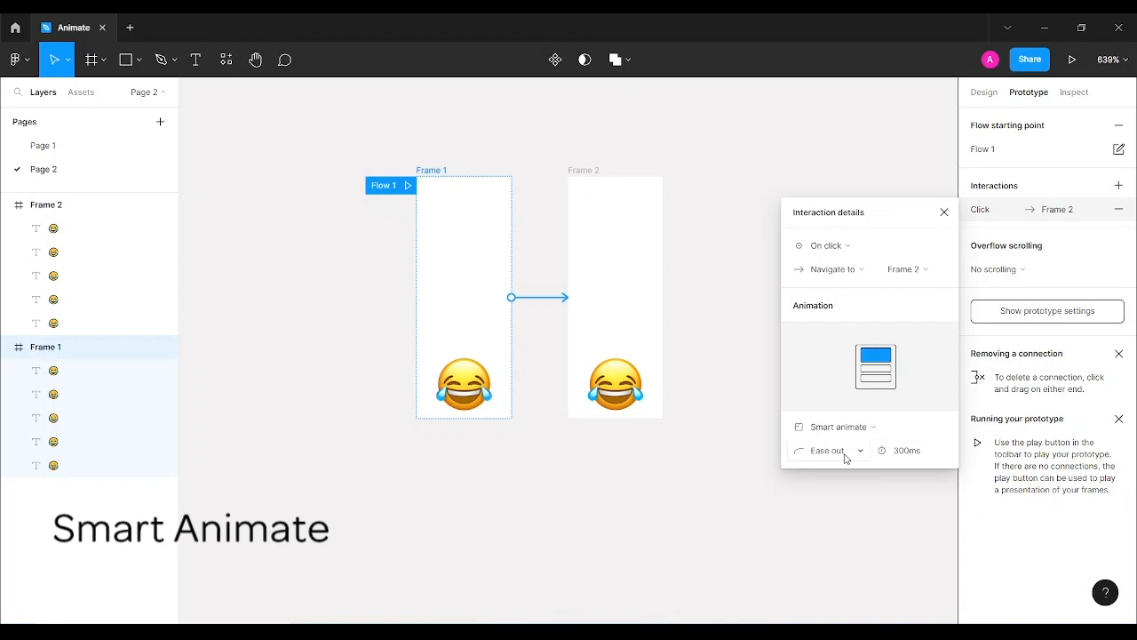
click(920, 457)
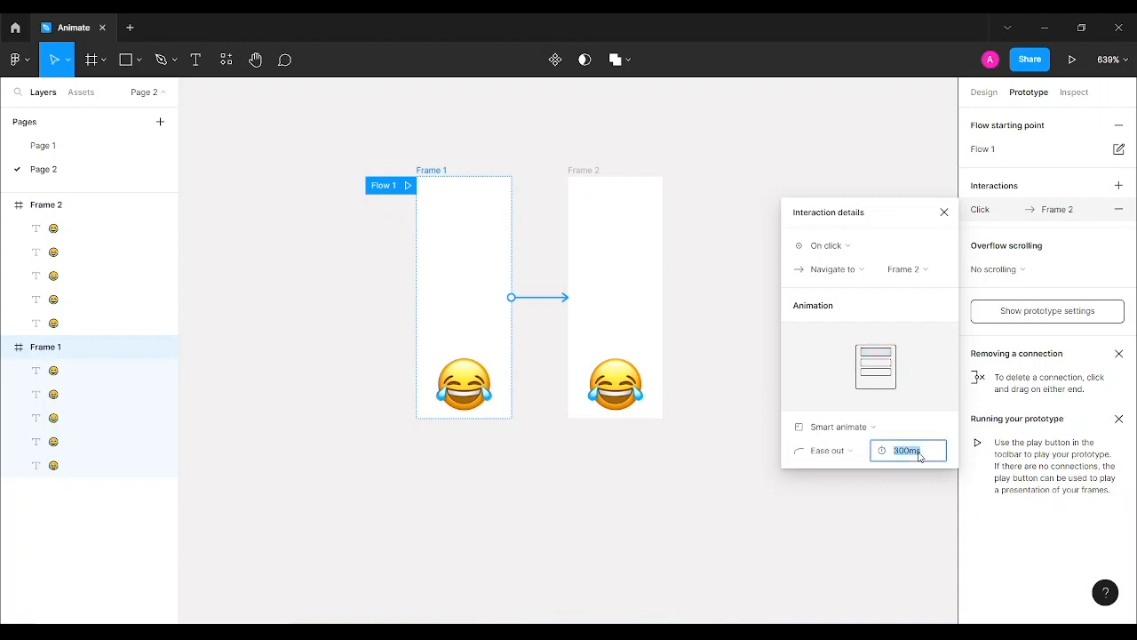
text(1000)
key(Return)
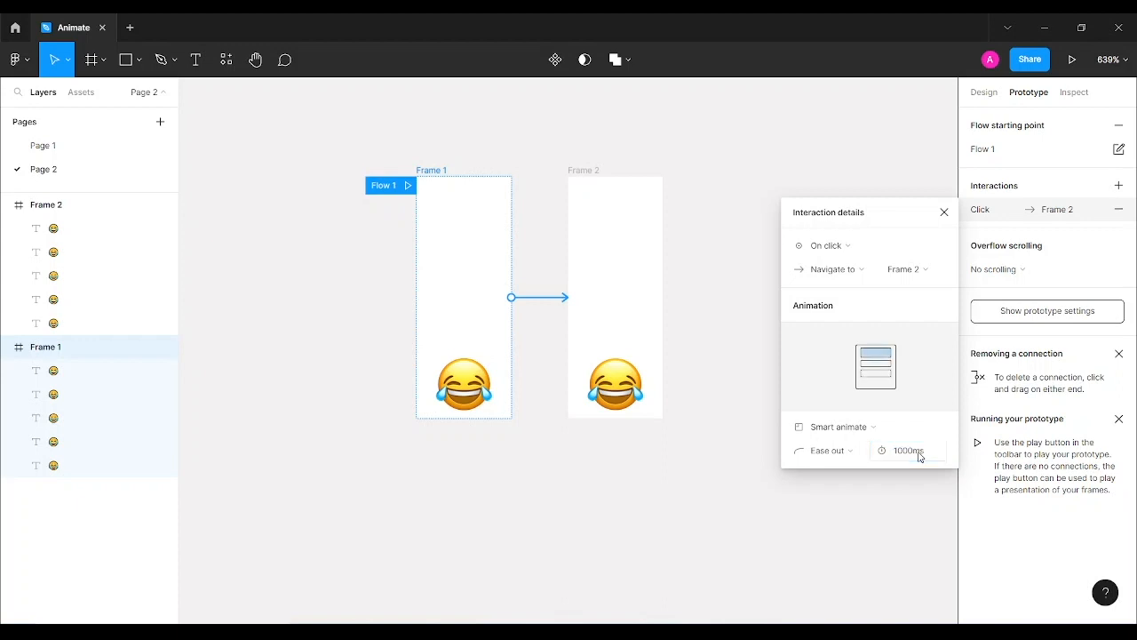
click(837, 531)
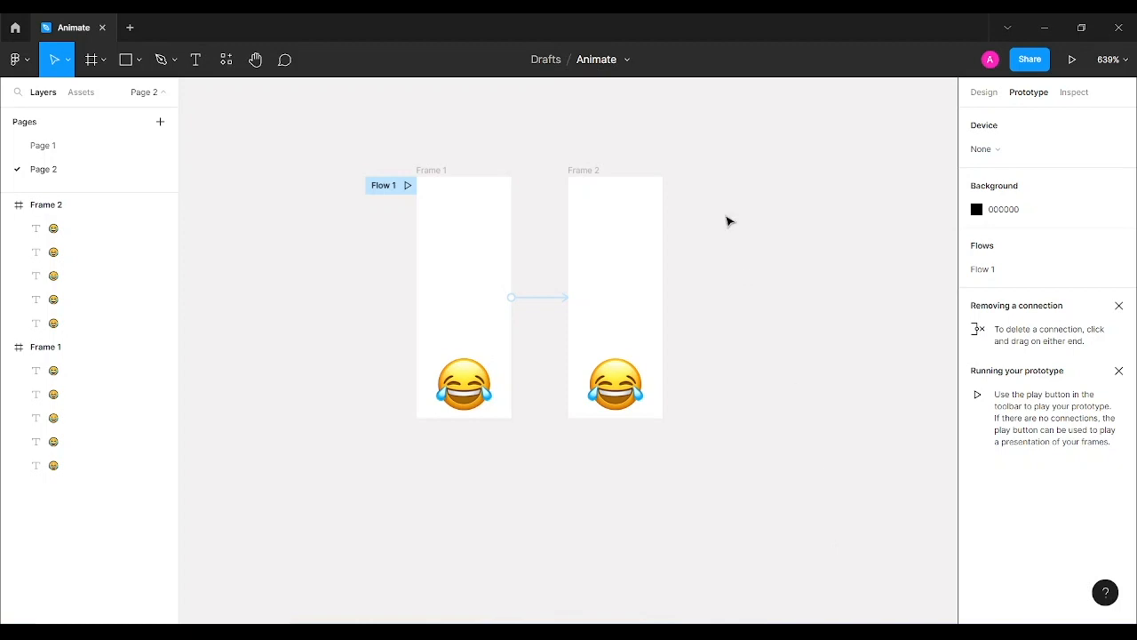
Connect Frame 2 back to Frame 1 with an on-click Smart animate transition, Ease out, 1000 ms
click(586, 175)
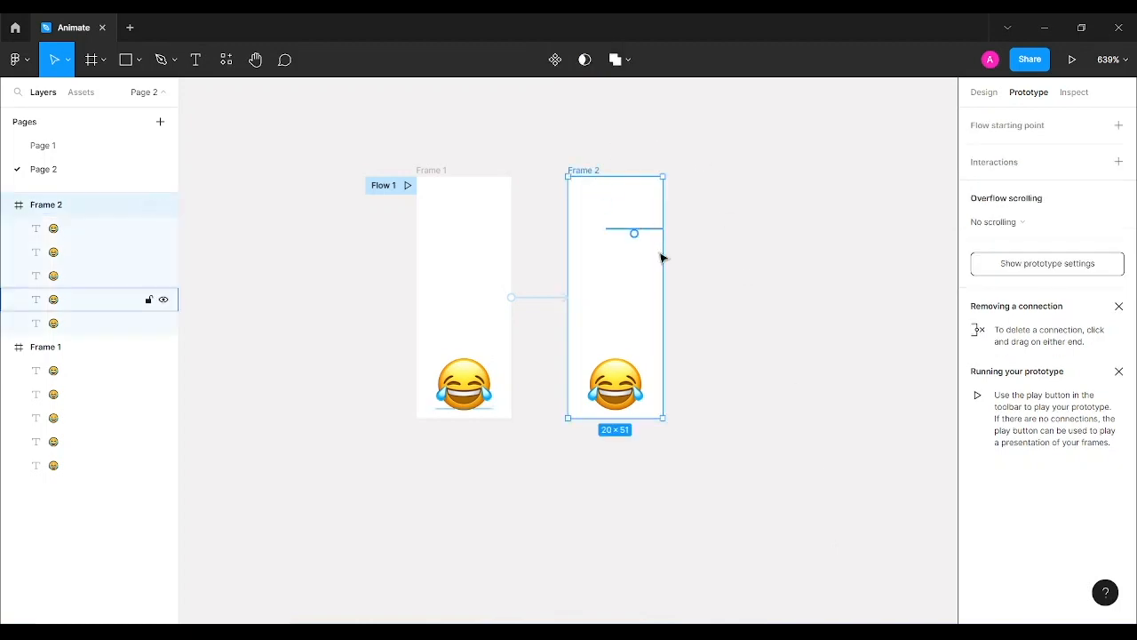
drag(662, 297, 508, 322)
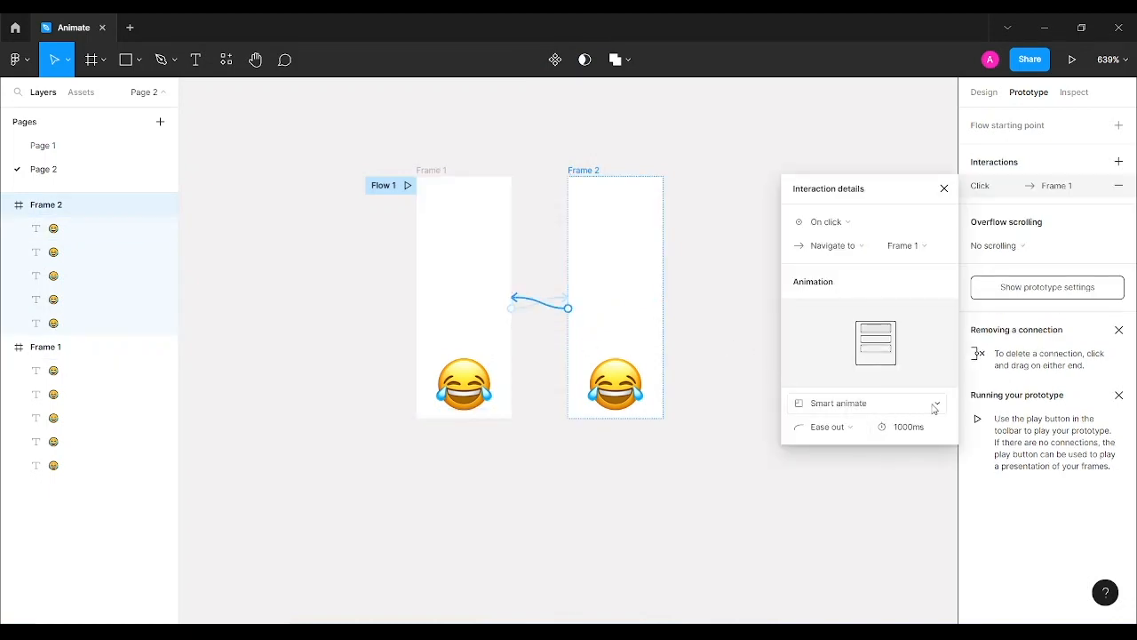
click(945, 188)
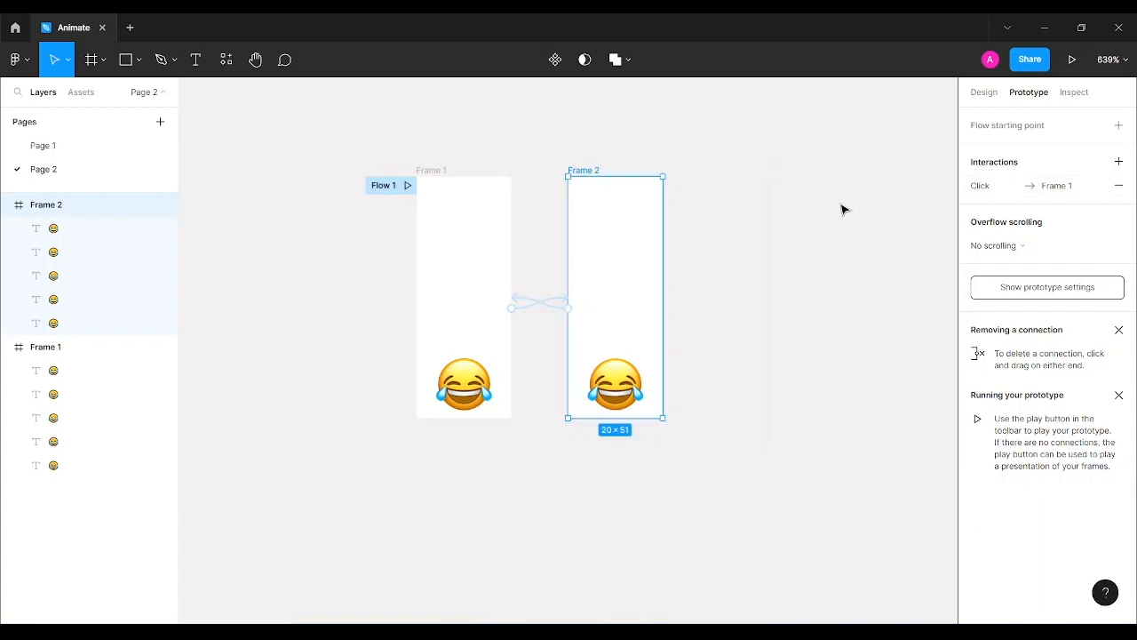
click(950, 165)
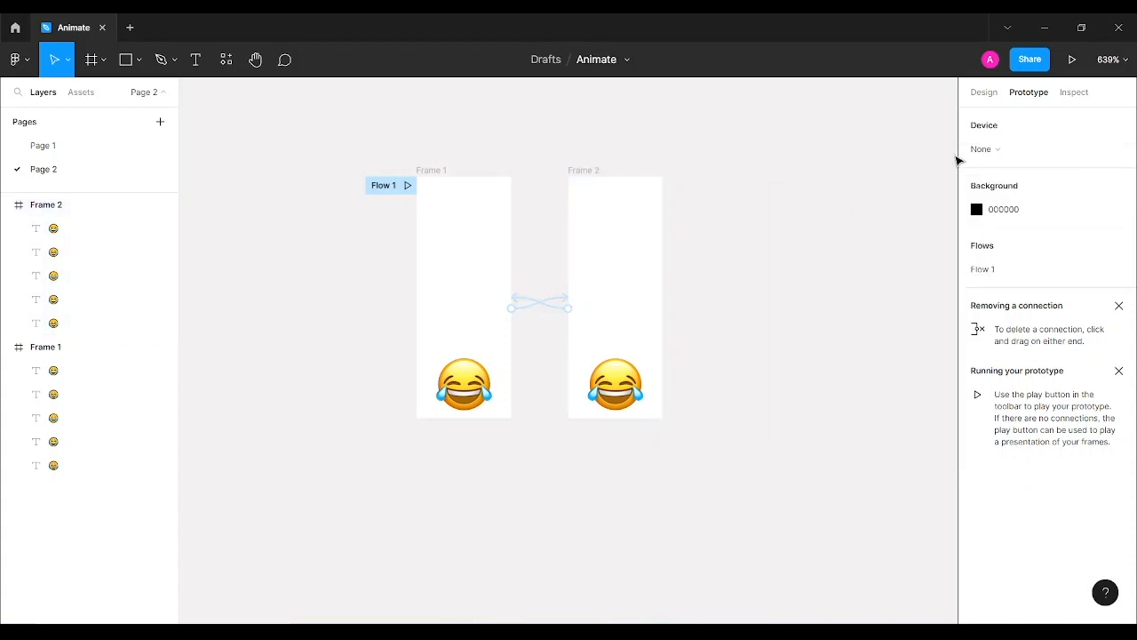
Open the prototype presentation and scale the frame to fill the screen
click(1073, 62)
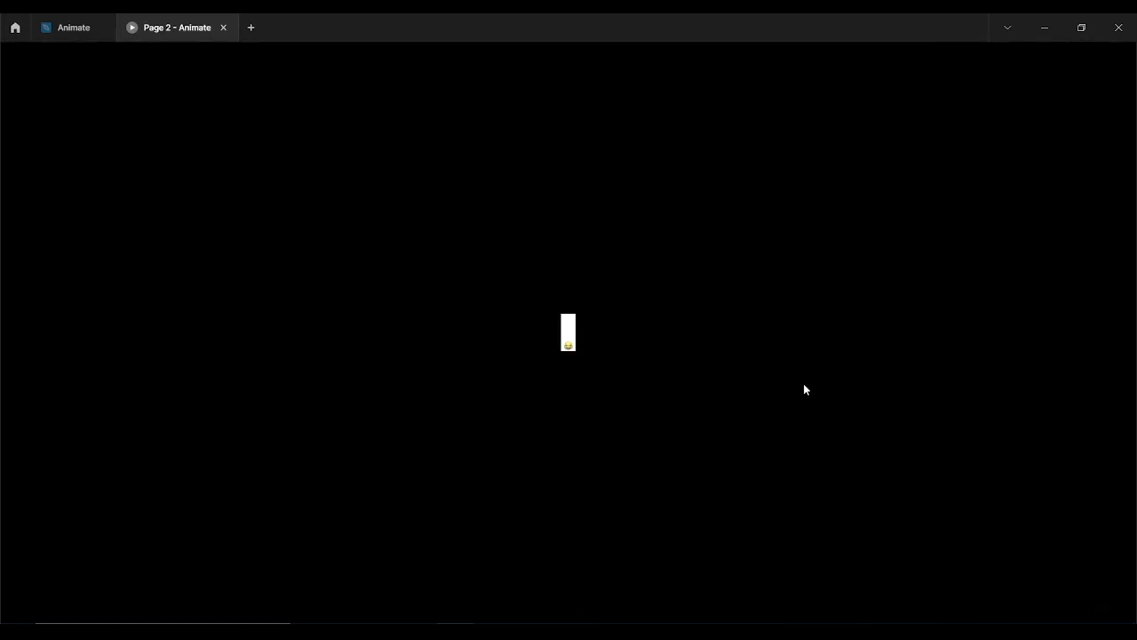
key(z)
key(z)
key(z)
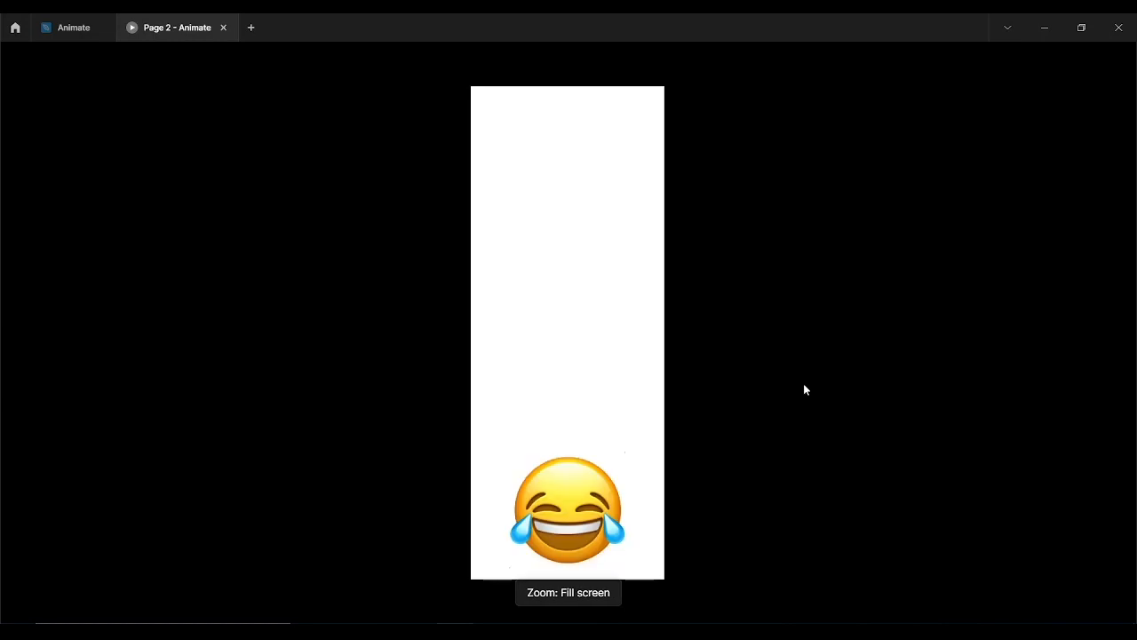